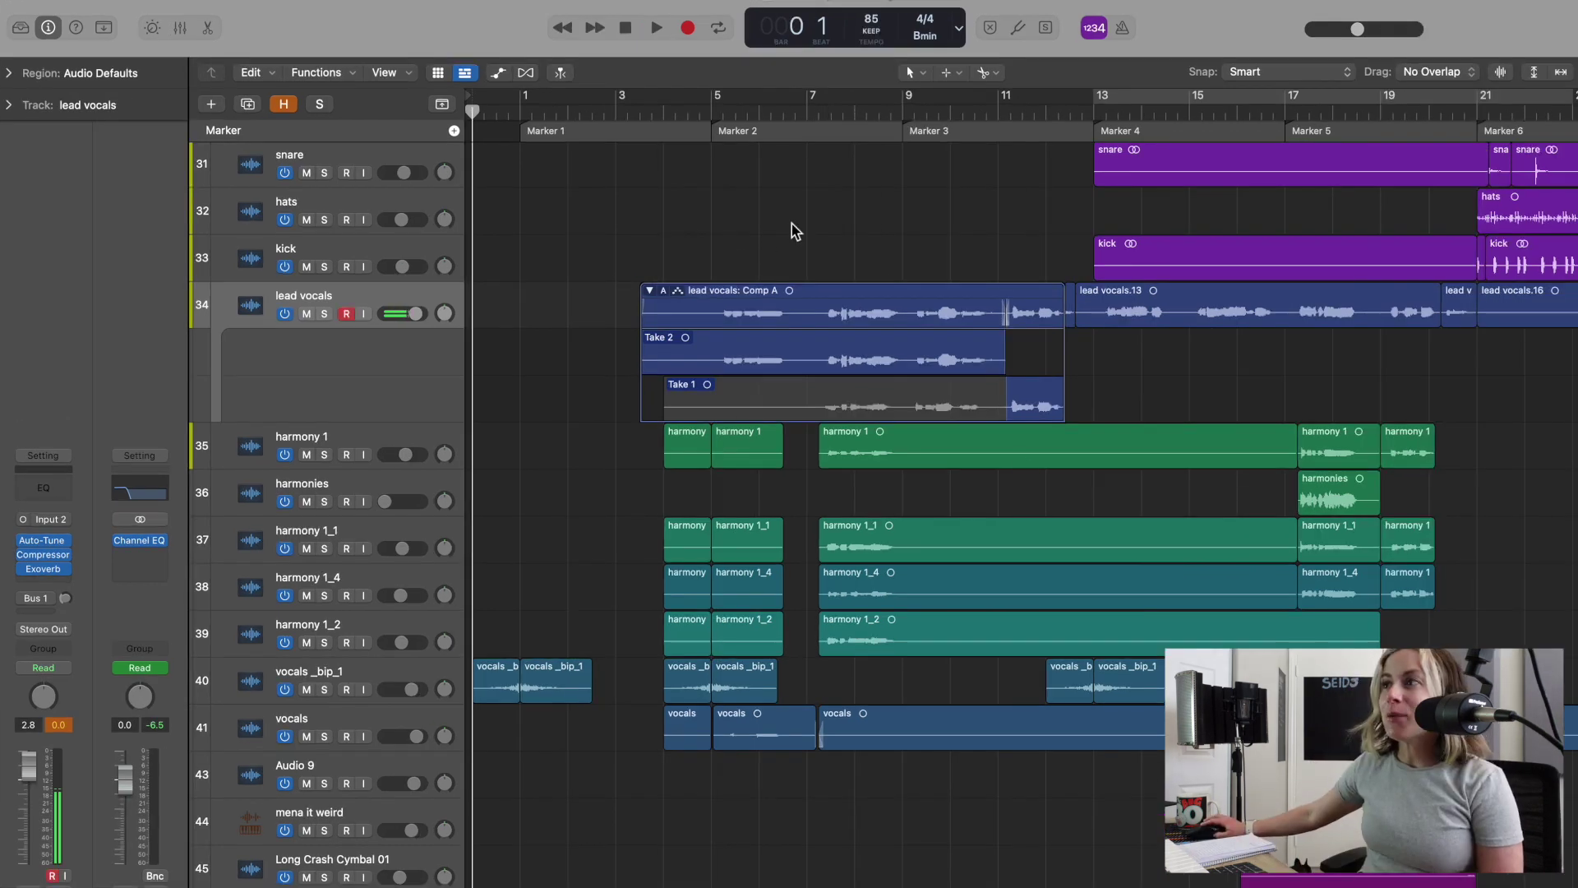
Rename the lead vocals comp from Comp A to 'first verse intro'.
{"action": "double_click", "coordinate": [766, 297]}
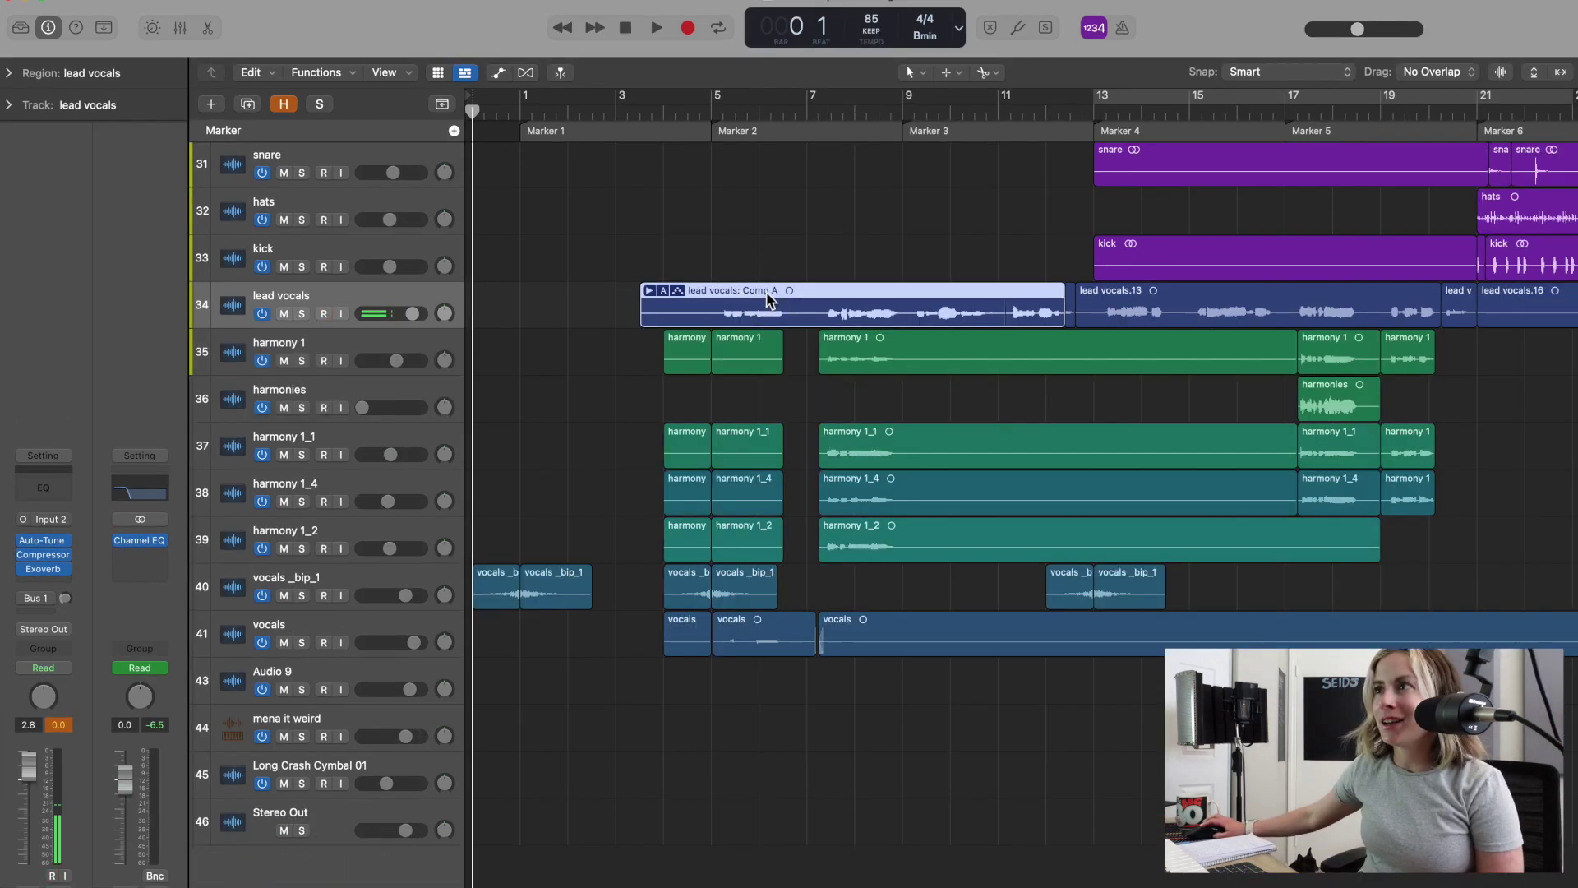
{"action": "double_click", "coordinate": [767, 296]}
{"action": "key", "text": "r"}
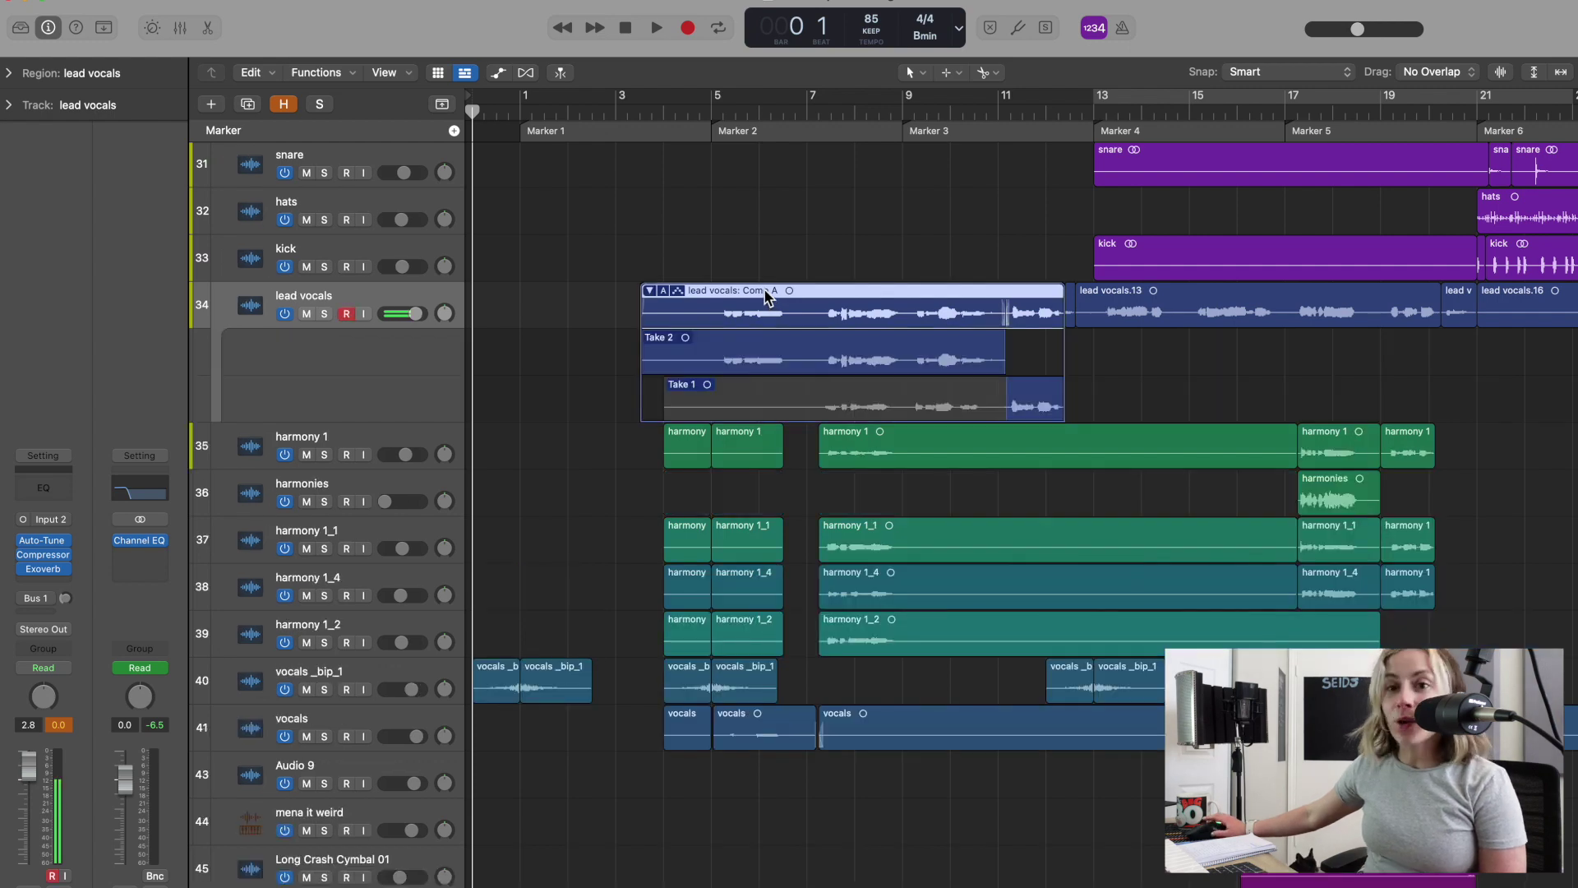
{"action": "key", "text": "shift+t"}
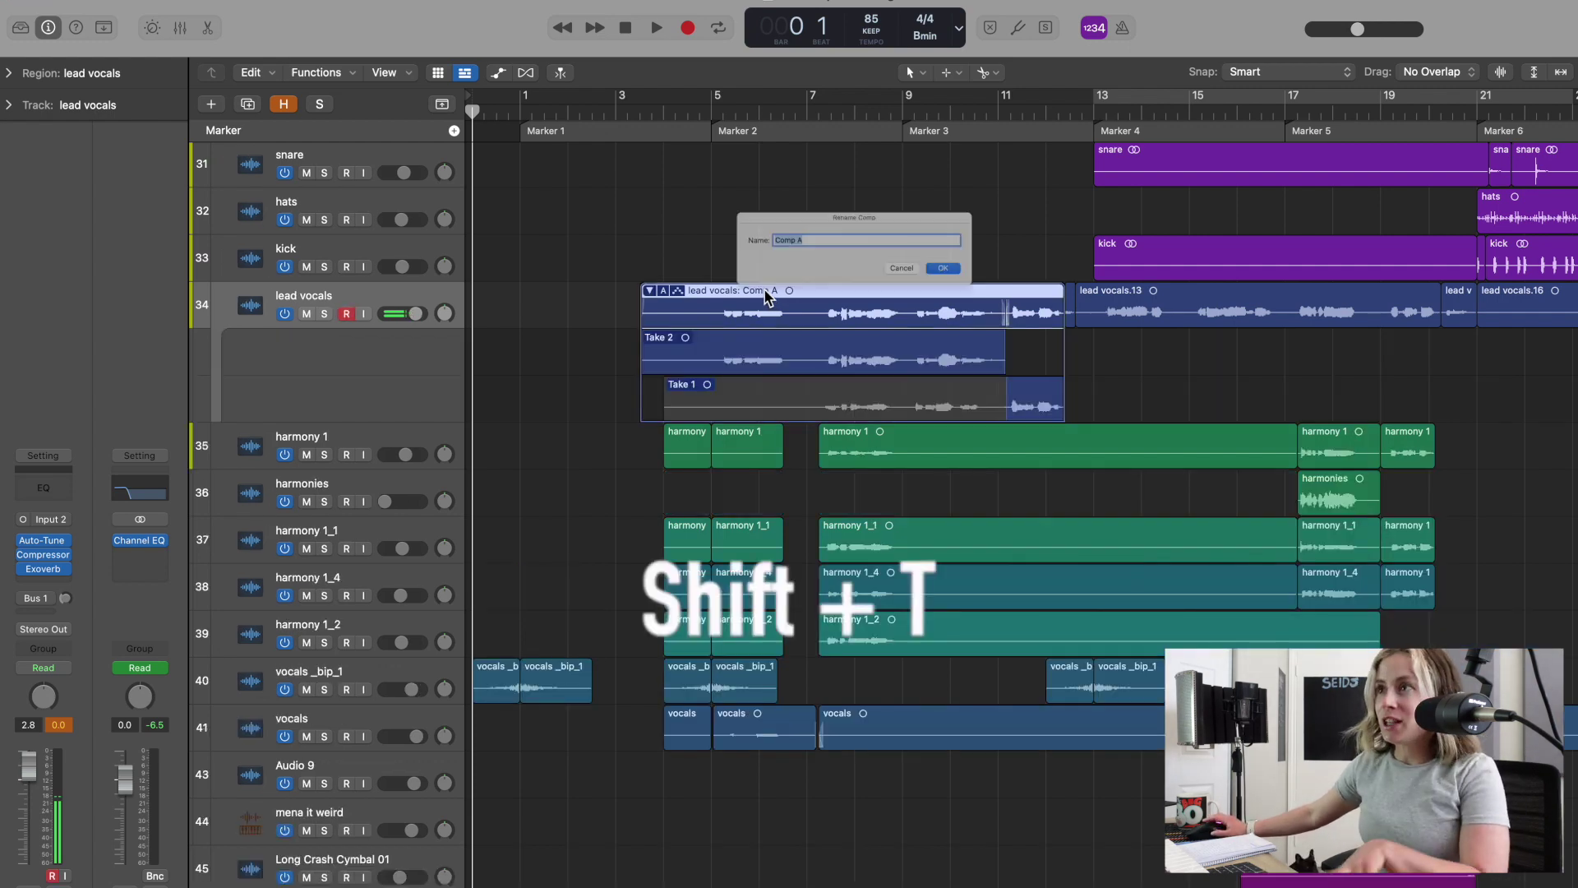
{"action": "type", "text": "first"}
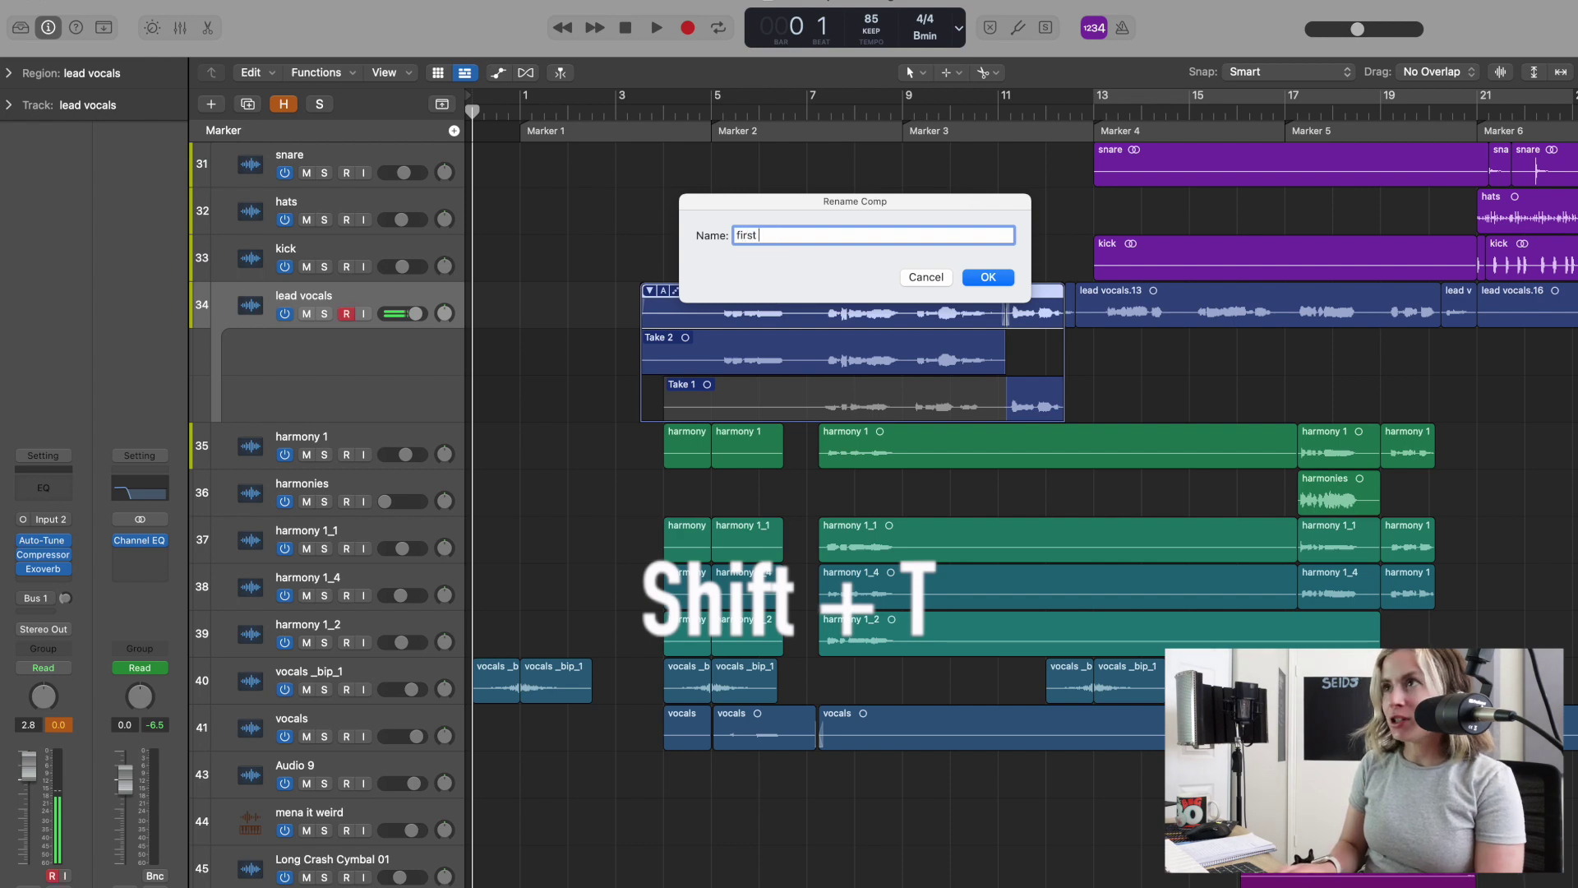
{"action": "type", "text": " verse intro"}
{"action": "key", "text": "Return"}
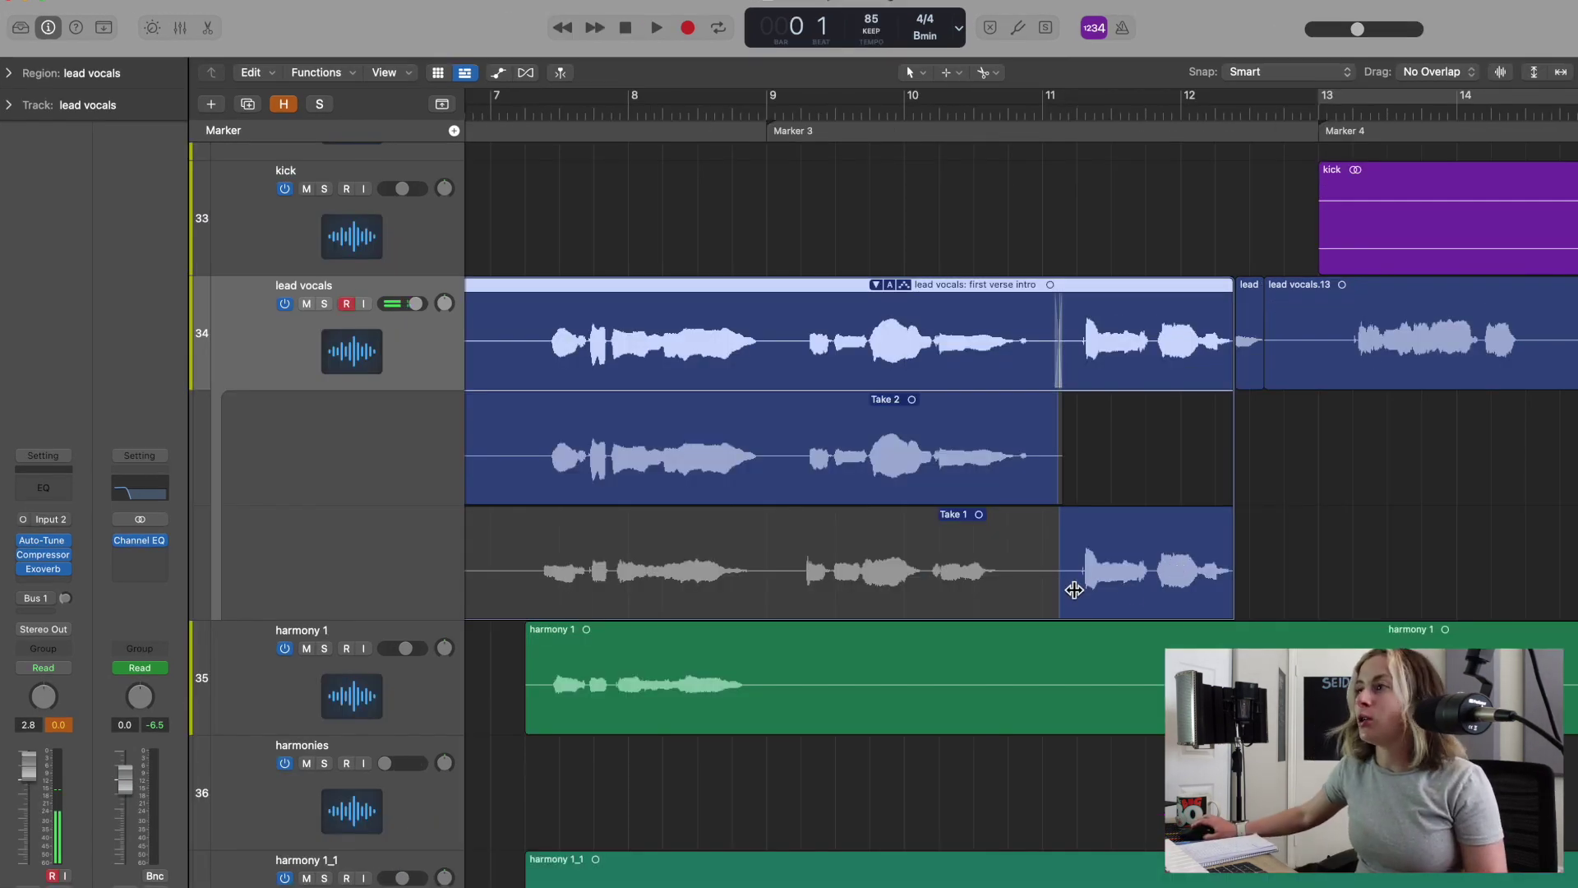
Move the Take 1 comp boundary later, then shift the Take 1 region about one beat earlier.
{"action": "left_click_drag", "start_coordinate": [1067, 602], "coordinate": [1025, 600]}
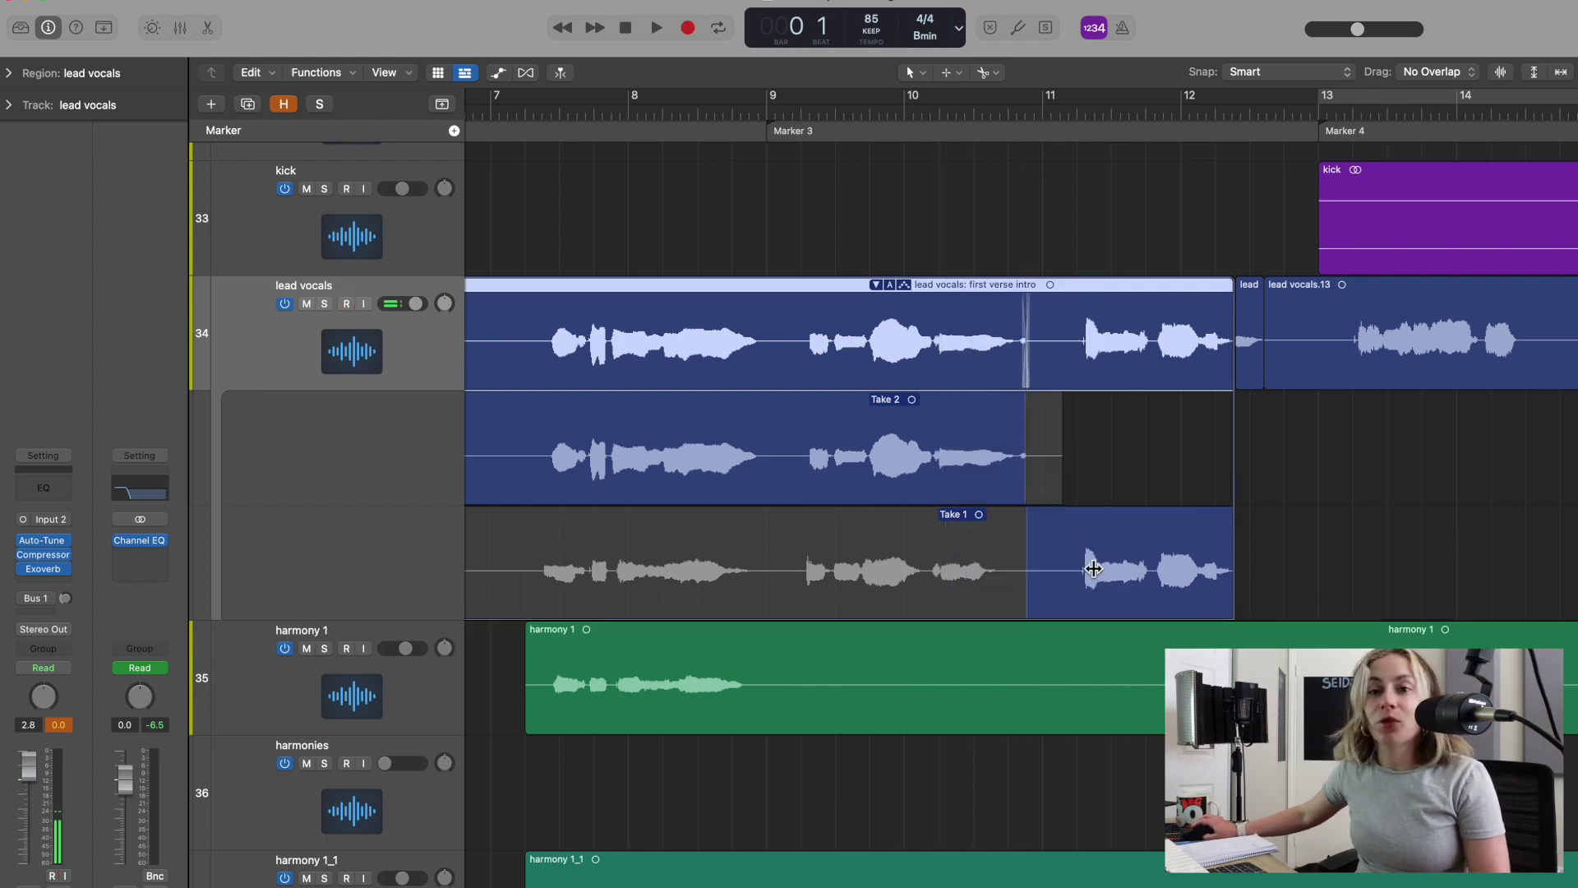
{"action": "left_click_drag", "start_coordinate": [1066, 589], "coordinate": [1116, 574]}
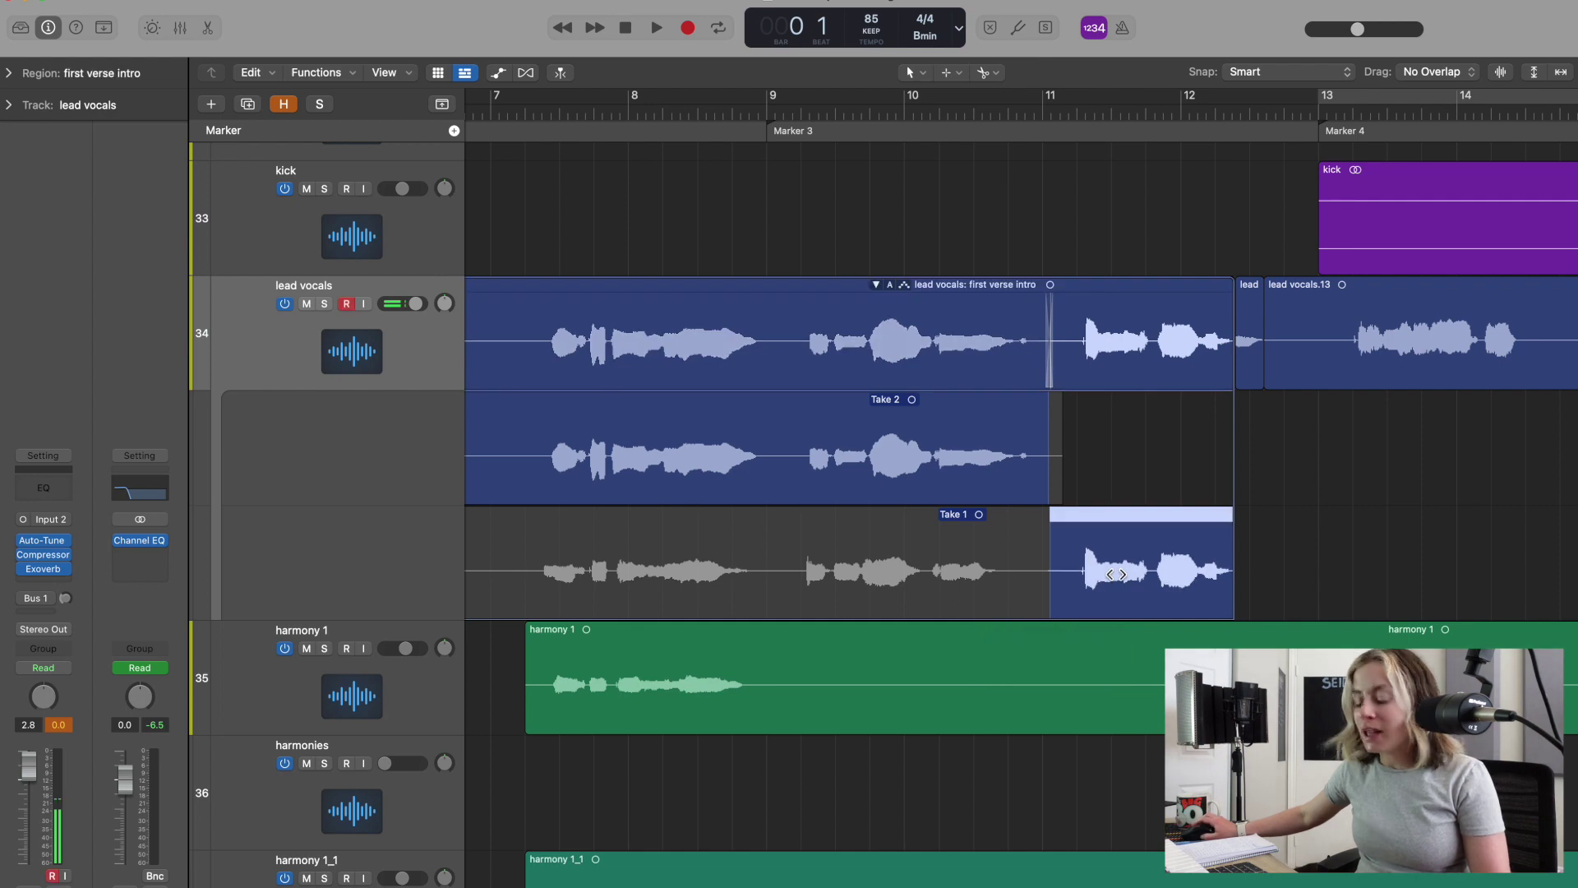
{"action": "key", "text": "alt+q"}
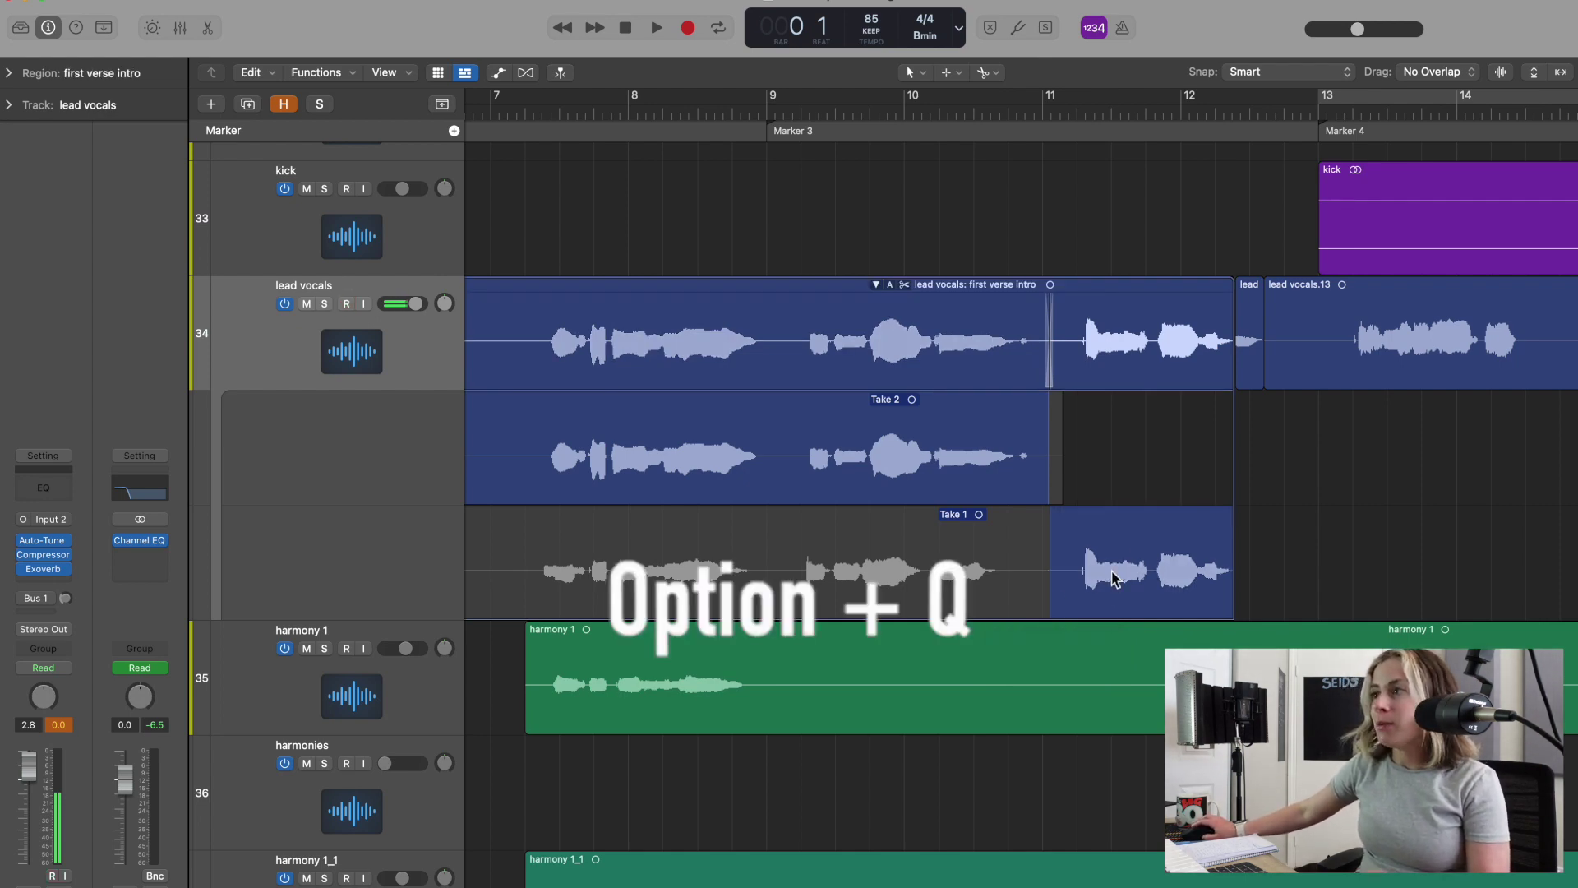
{"action": "left_click_drag", "start_coordinate": [1113, 577], "coordinate": [1095, 575]}
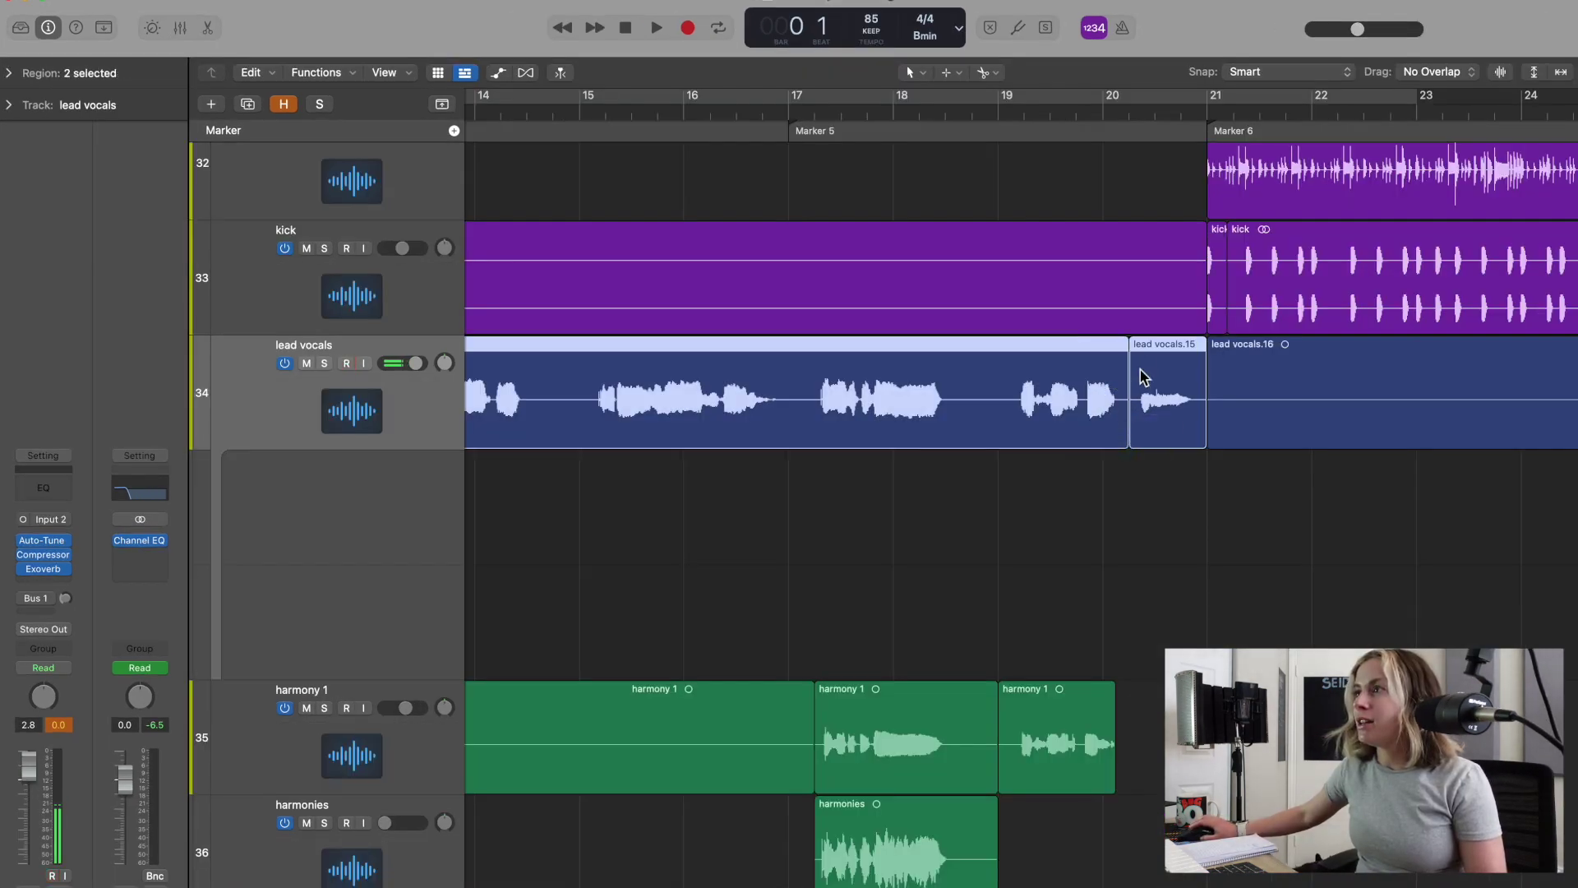
Crossfade the long lead vocal region into lead vocals.15 just before bar 21.
{"action": "key", "text": "alt+ctrl+r"}
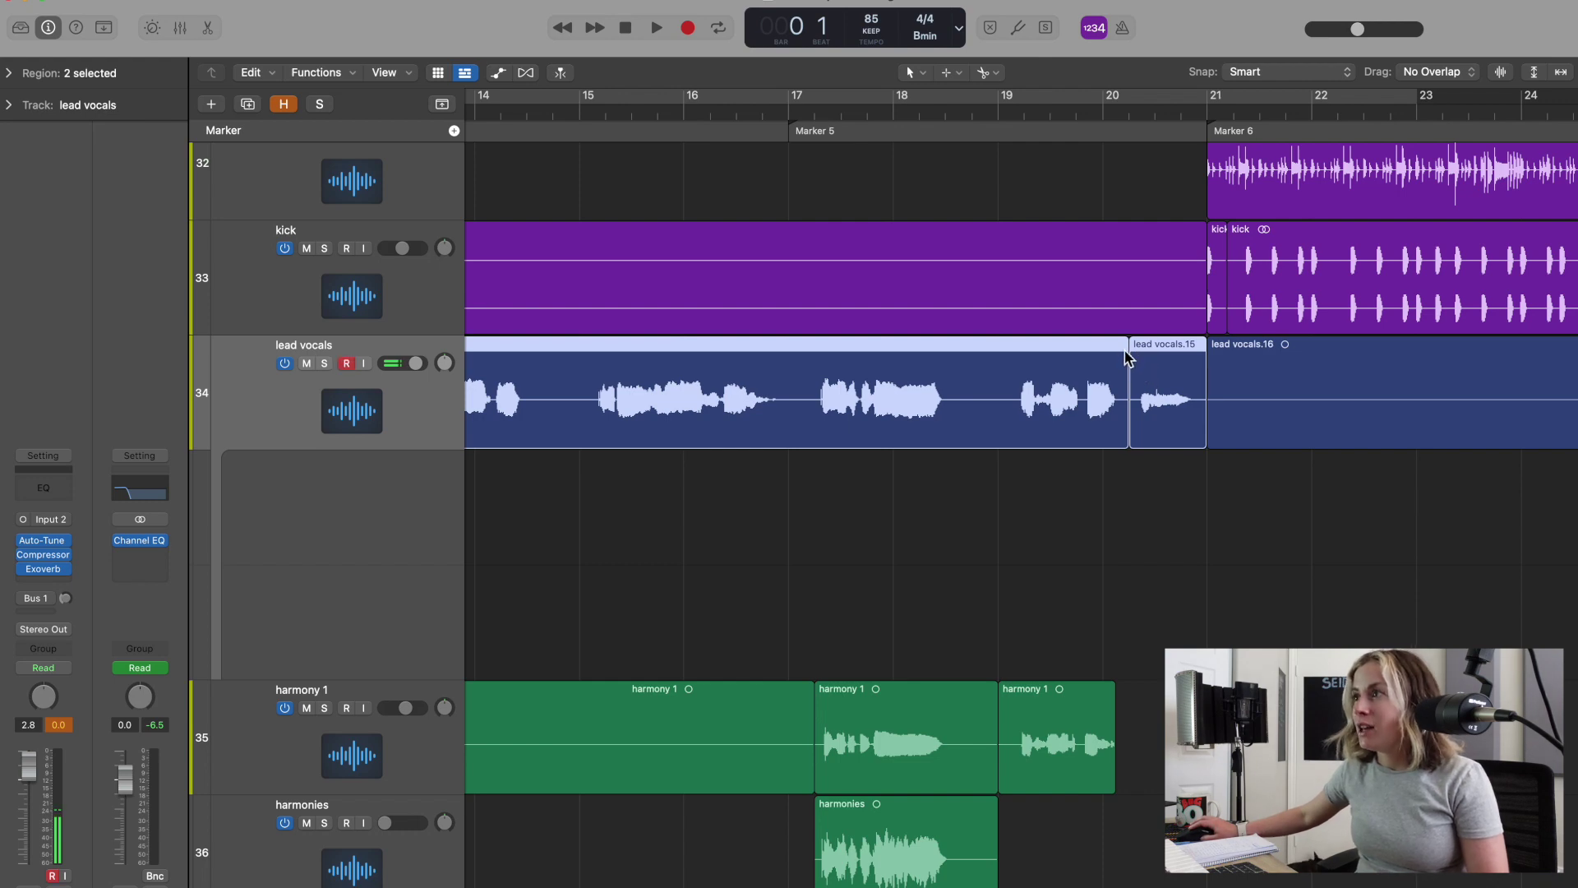
{"action": "left_click_drag", "start_coordinate": [1120, 343], "coordinate": [1135, 342]}
{"action": "key", "text": "alt+ctrl+r"}
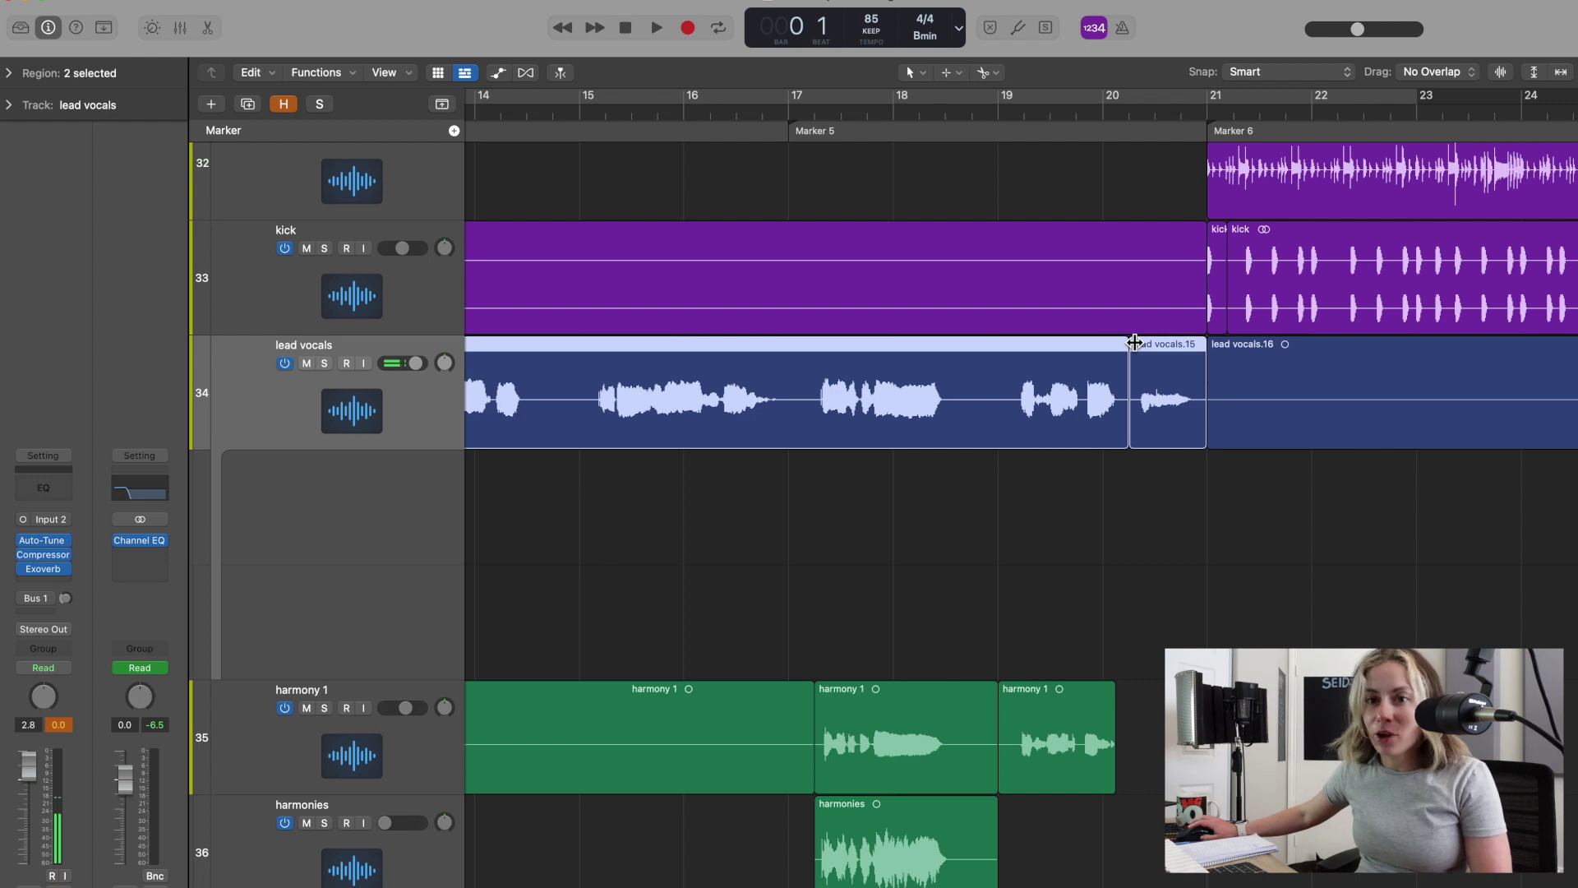
{"action": "left_click_drag", "start_coordinate": [1172, 497], "coordinate": [1126, 429]}
{"action": "key", "text": "ctrl+alt+x"}
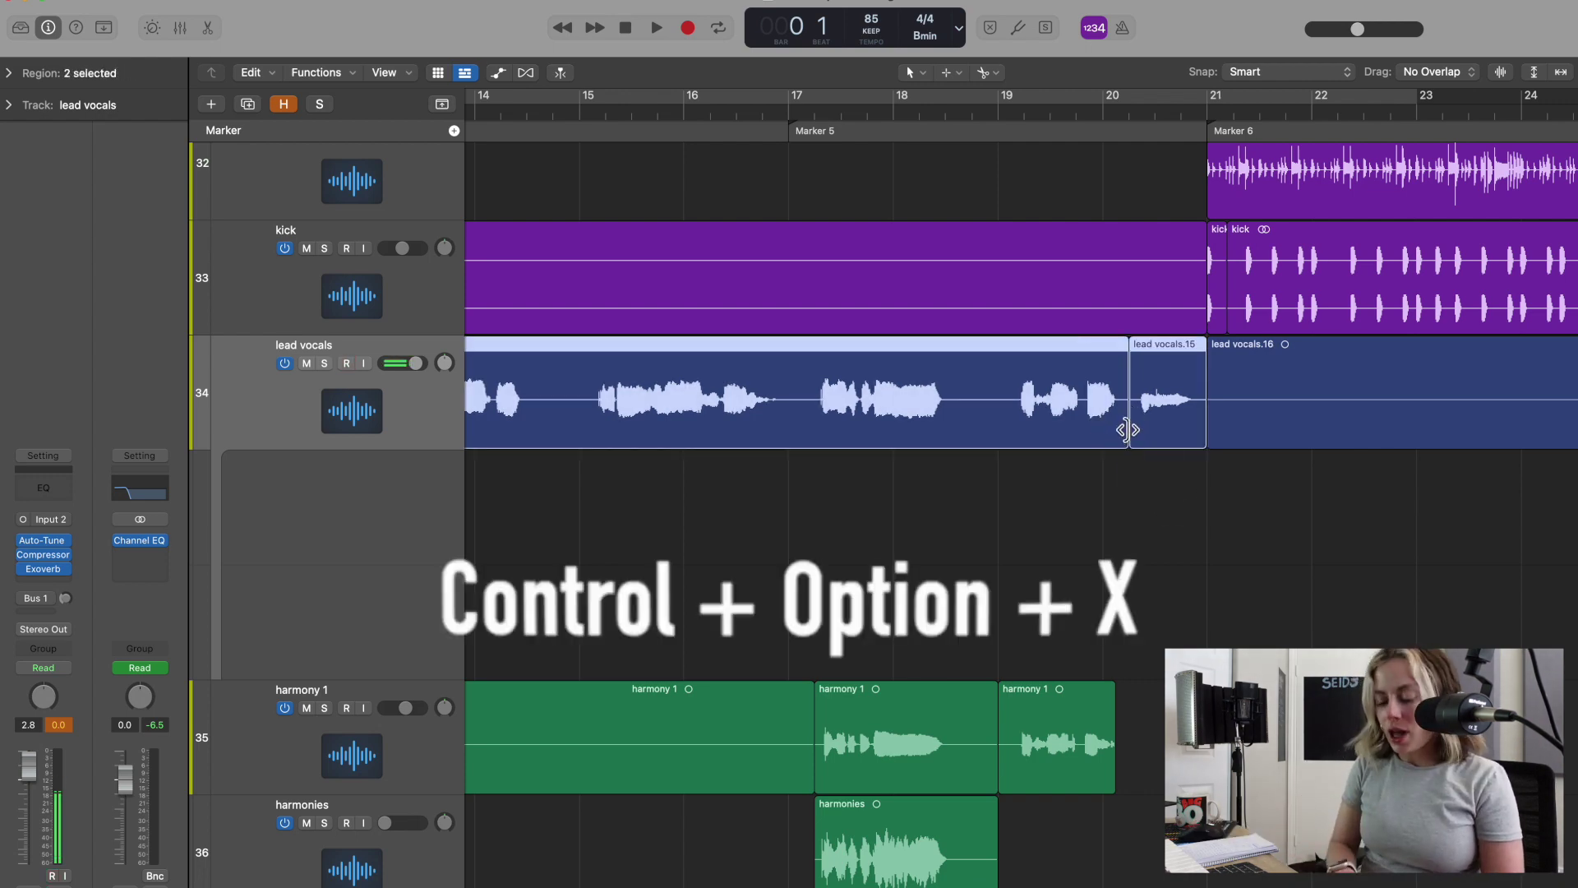
{"action": "left_click", "coordinate": [1129, 430], "text": "ctrl+alt"}
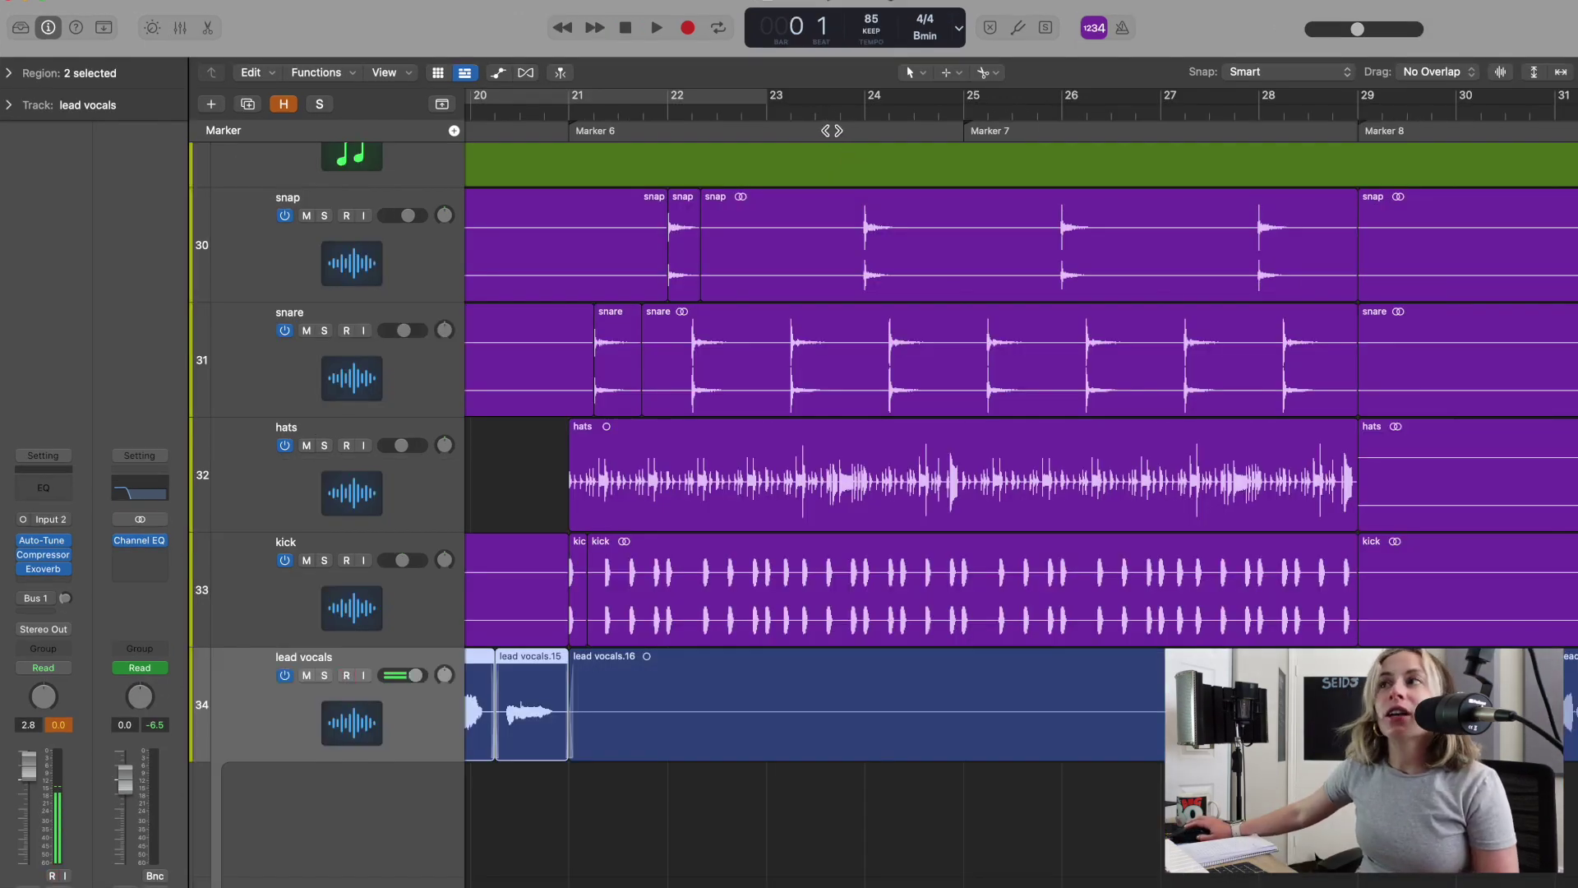
Trim Marker 6 so it ends at bar 23 instead of bar 25.
{"action": "left_click", "coordinate": [819, 130]}
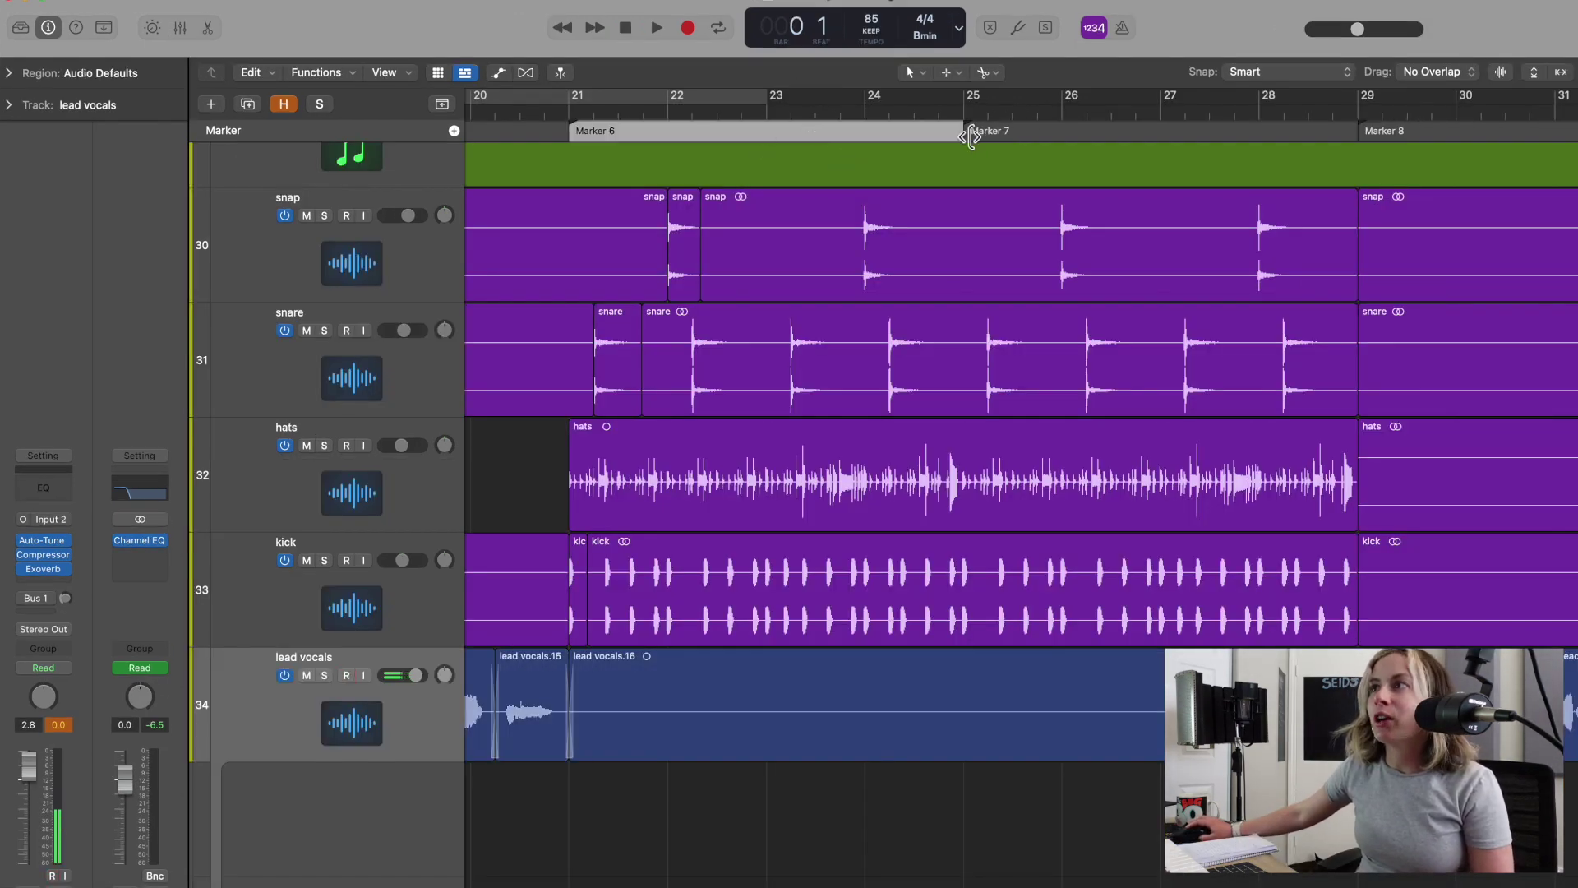
{"action": "mouse_move", "coordinate": [970, 136]}
{"action": "left_mouse_down"}
{"action": "mouse_move", "coordinate": [888, 134]}
{"action": "mouse_move", "coordinate": [983, 131]}
{"action": "mouse_move", "coordinate": [963, 133]}
{"action": "left_mouse_up"}
{"action": "left_click", "coordinate": [767, 110]}
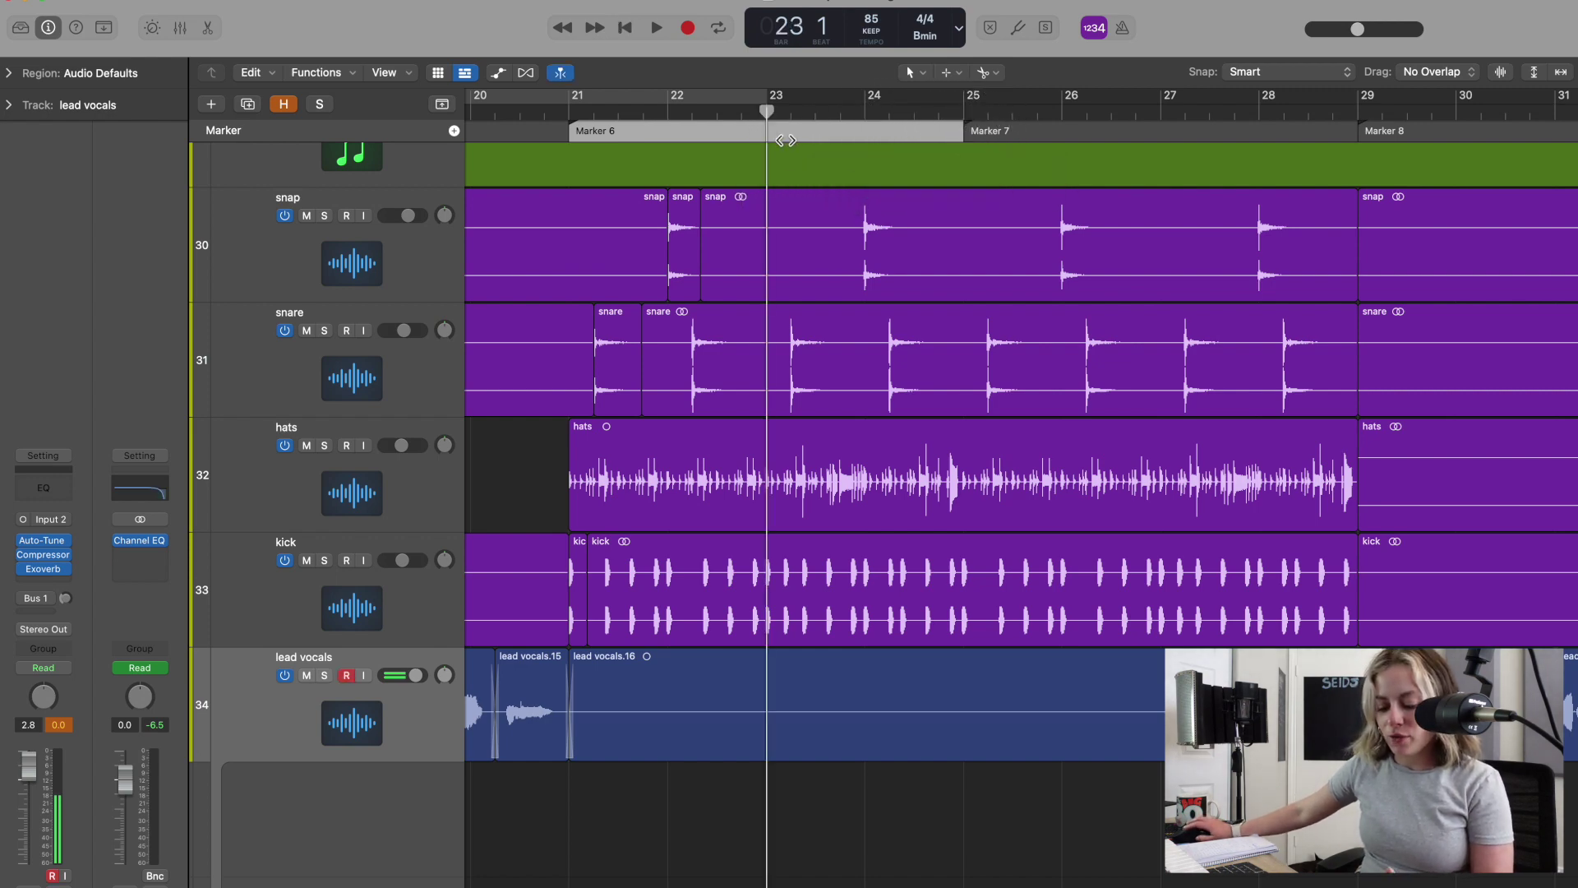
{"action": "left_click", "coordinate": [779, 142], "text": "super"}
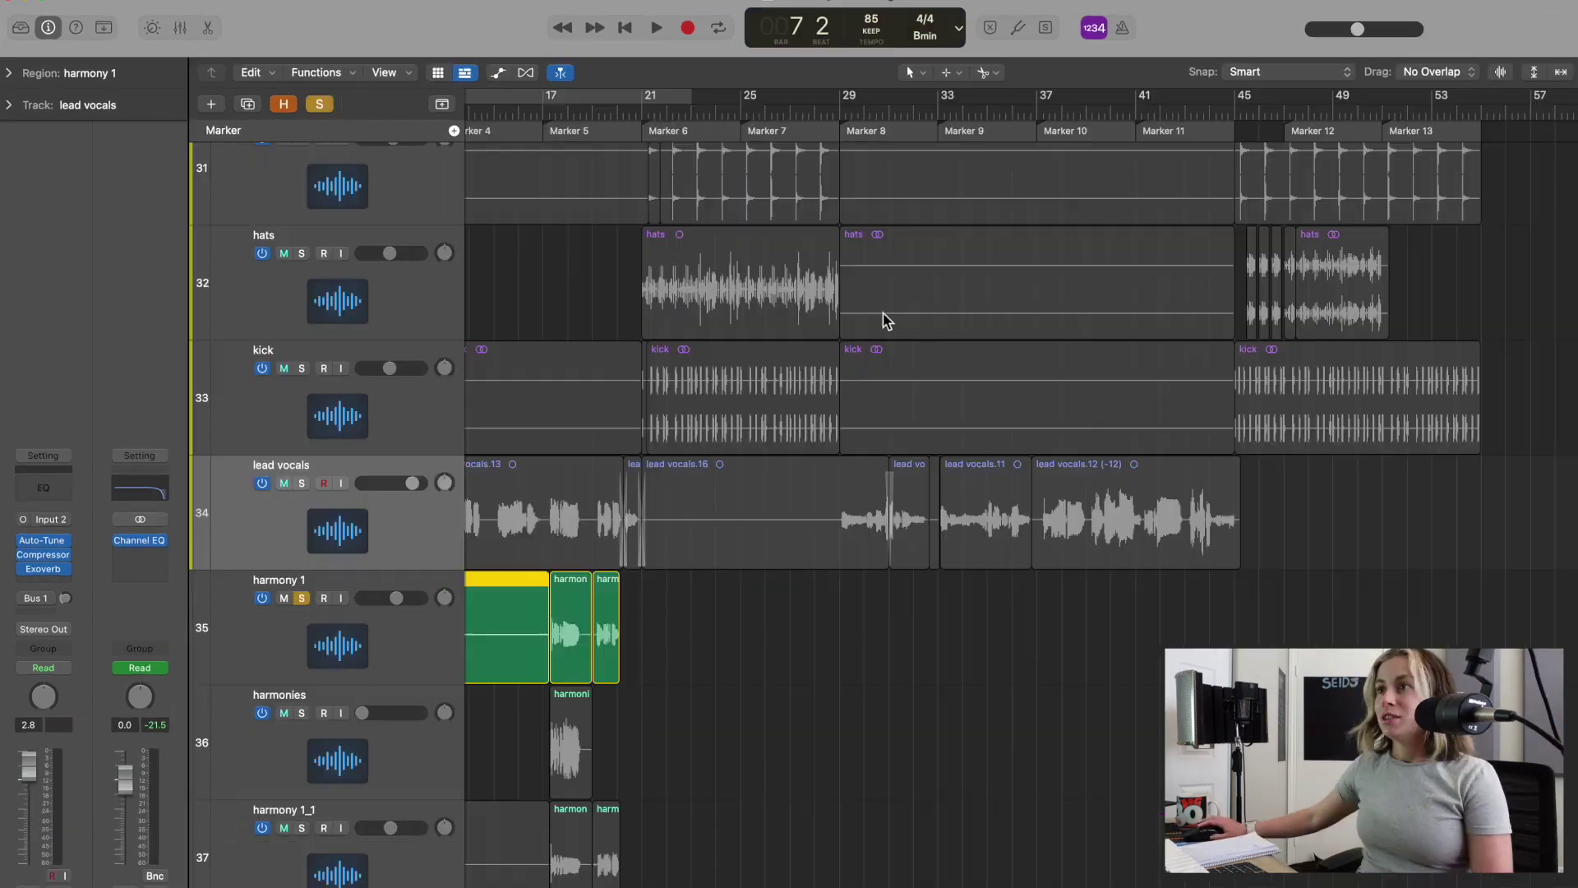
Solo the hats track and play from its region at bar 21.
{"action": "scroll", "coordinate": [885, 321], "scroll_direction": "up", "scroll_amount": 2}
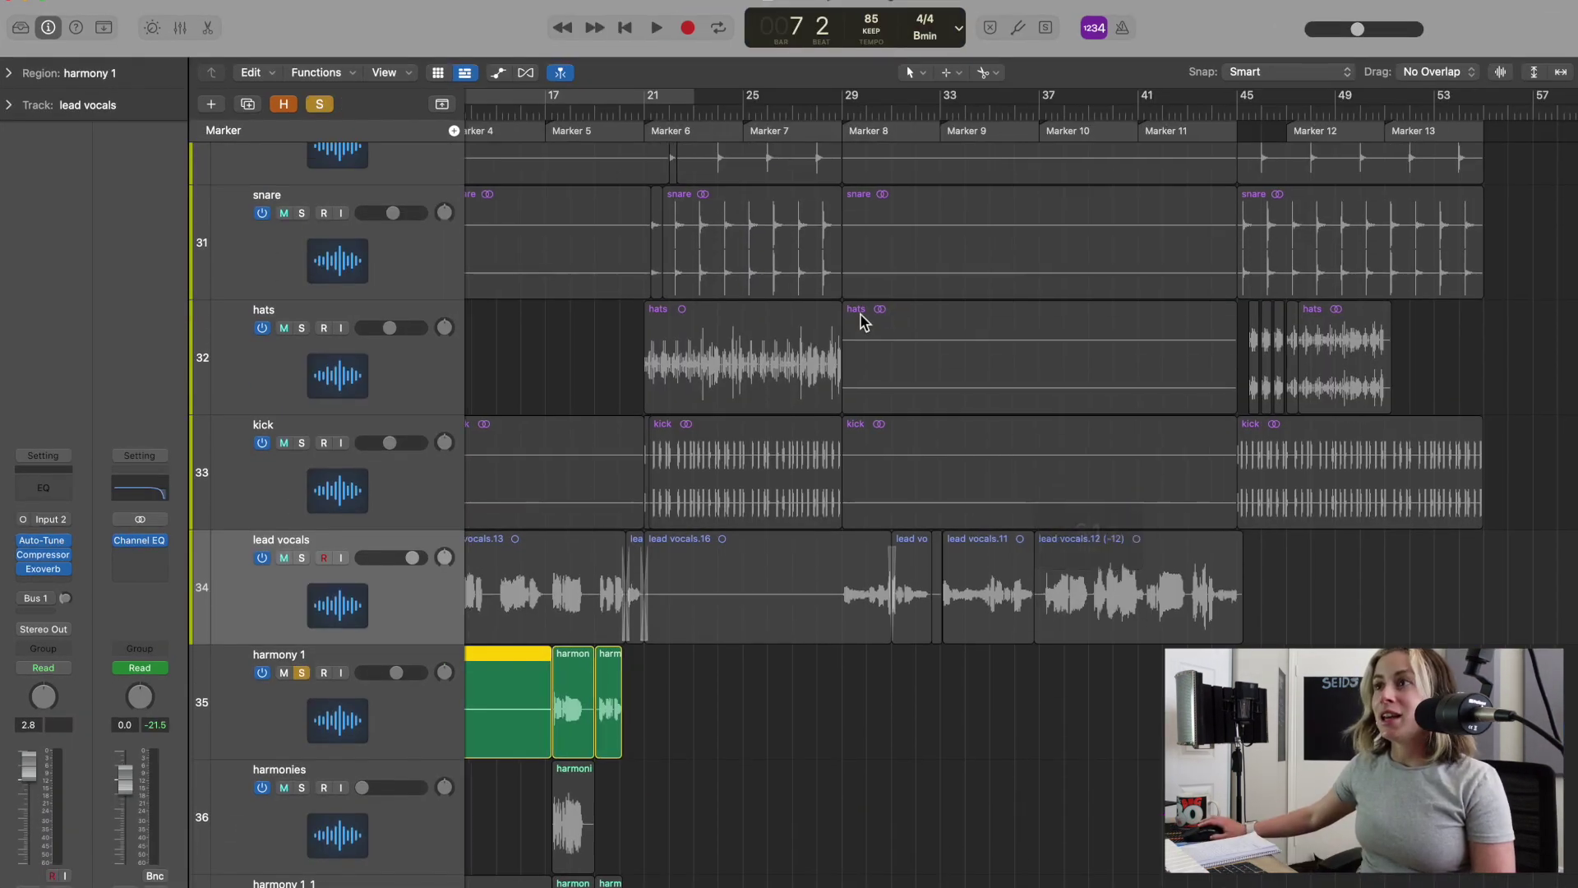
{"action": "scroll", "coordinate": [856, 317], "scroll_direction": "left", "scroll_amount": 5}
{"action": "left_click", "coordinate": [302, 328]}
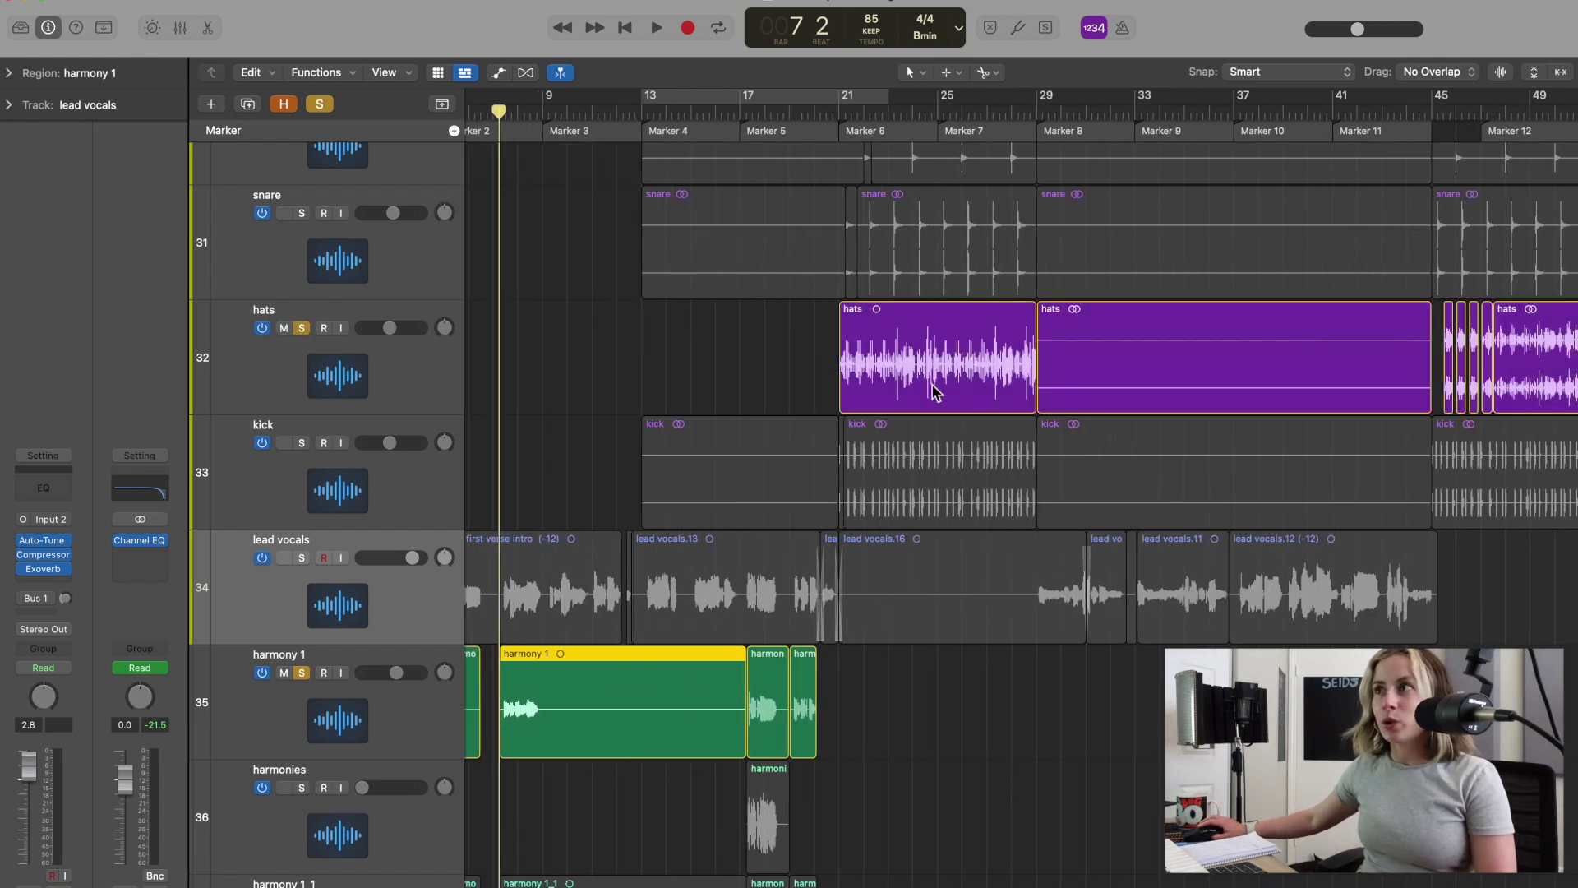
{"action": "left_click", "coordinate": [919, 352]}
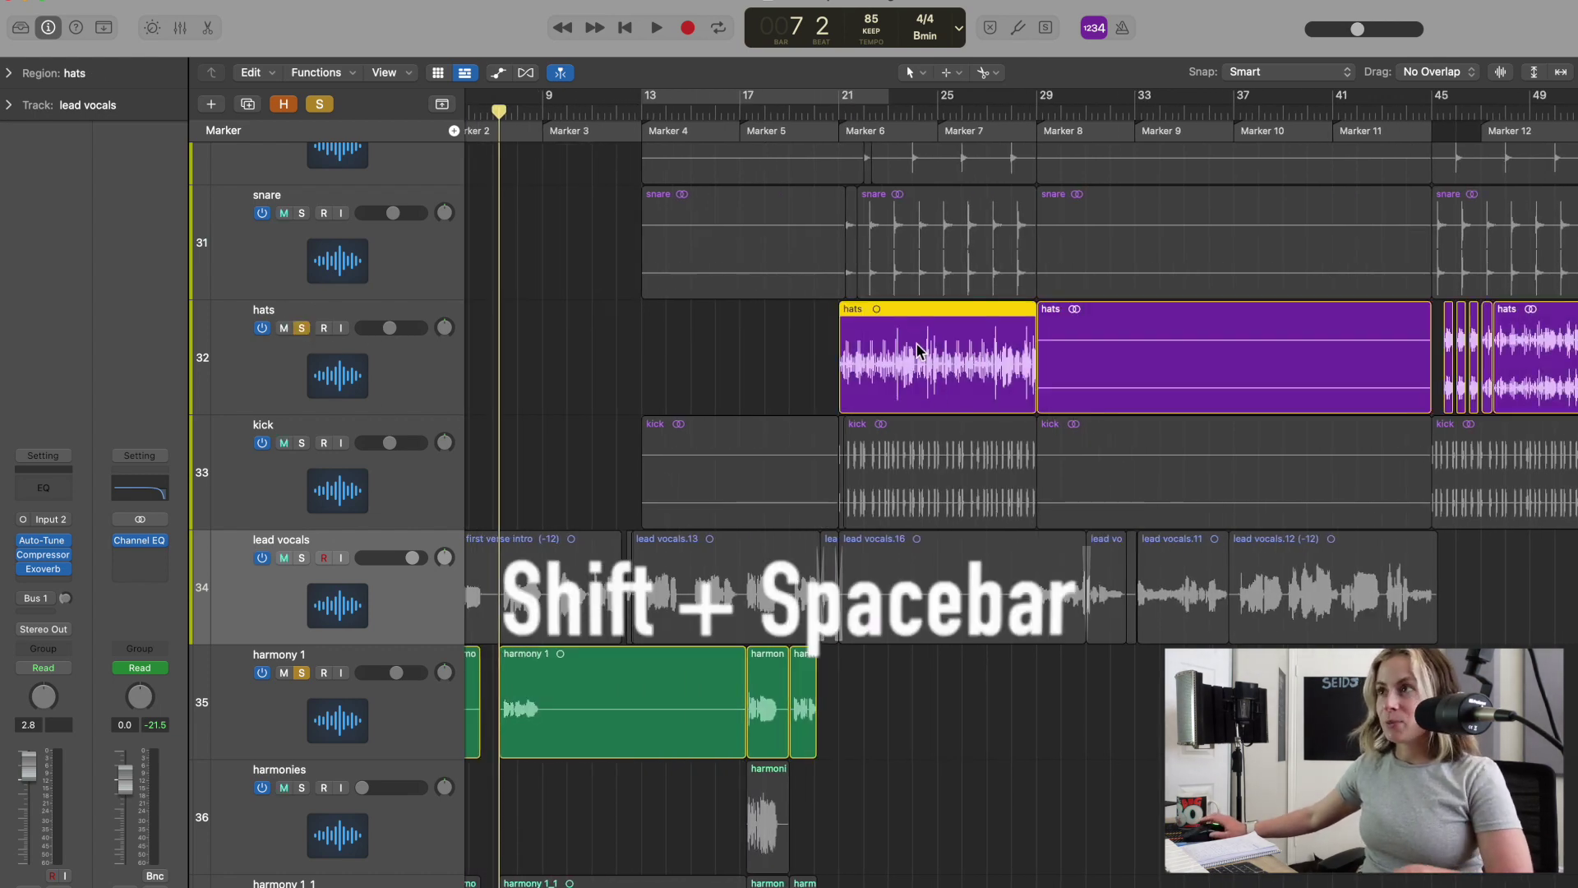
{"action": "key", "text": "shift+space"}
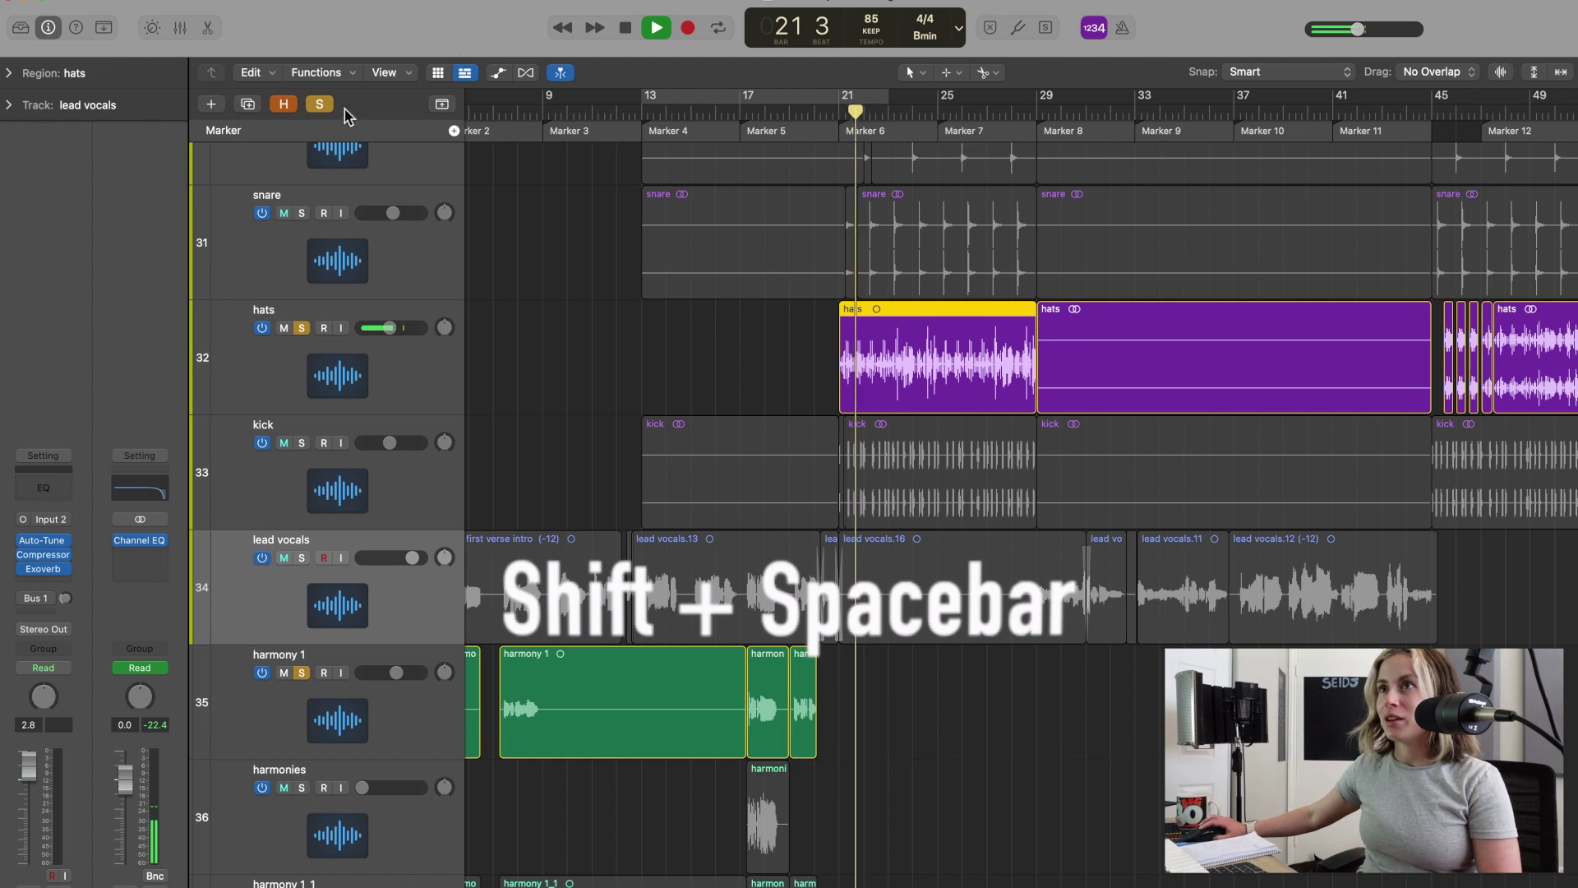
Unsolo all tracks, stop playback, and play from the kick region at bar 45.
{"action": "left_click", "coordinate": [319, 104]}
{"action": "key", "text": "space"}
{"action": "left_click", "coordinate": [1300, 601]}
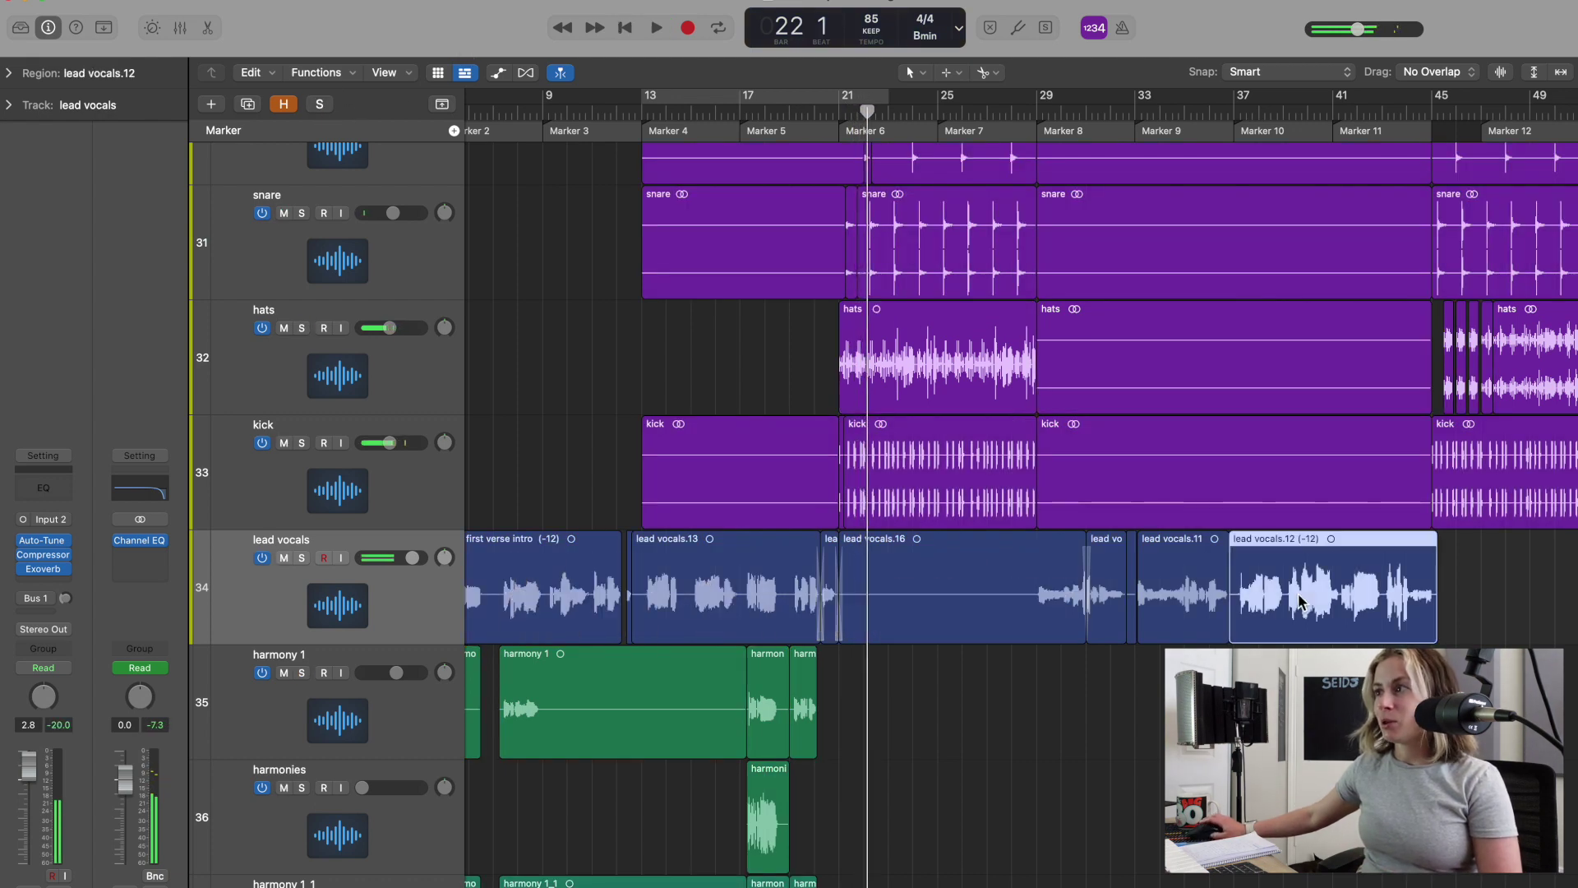
{"action": "left_click", "coordinate": [1507, 483]}
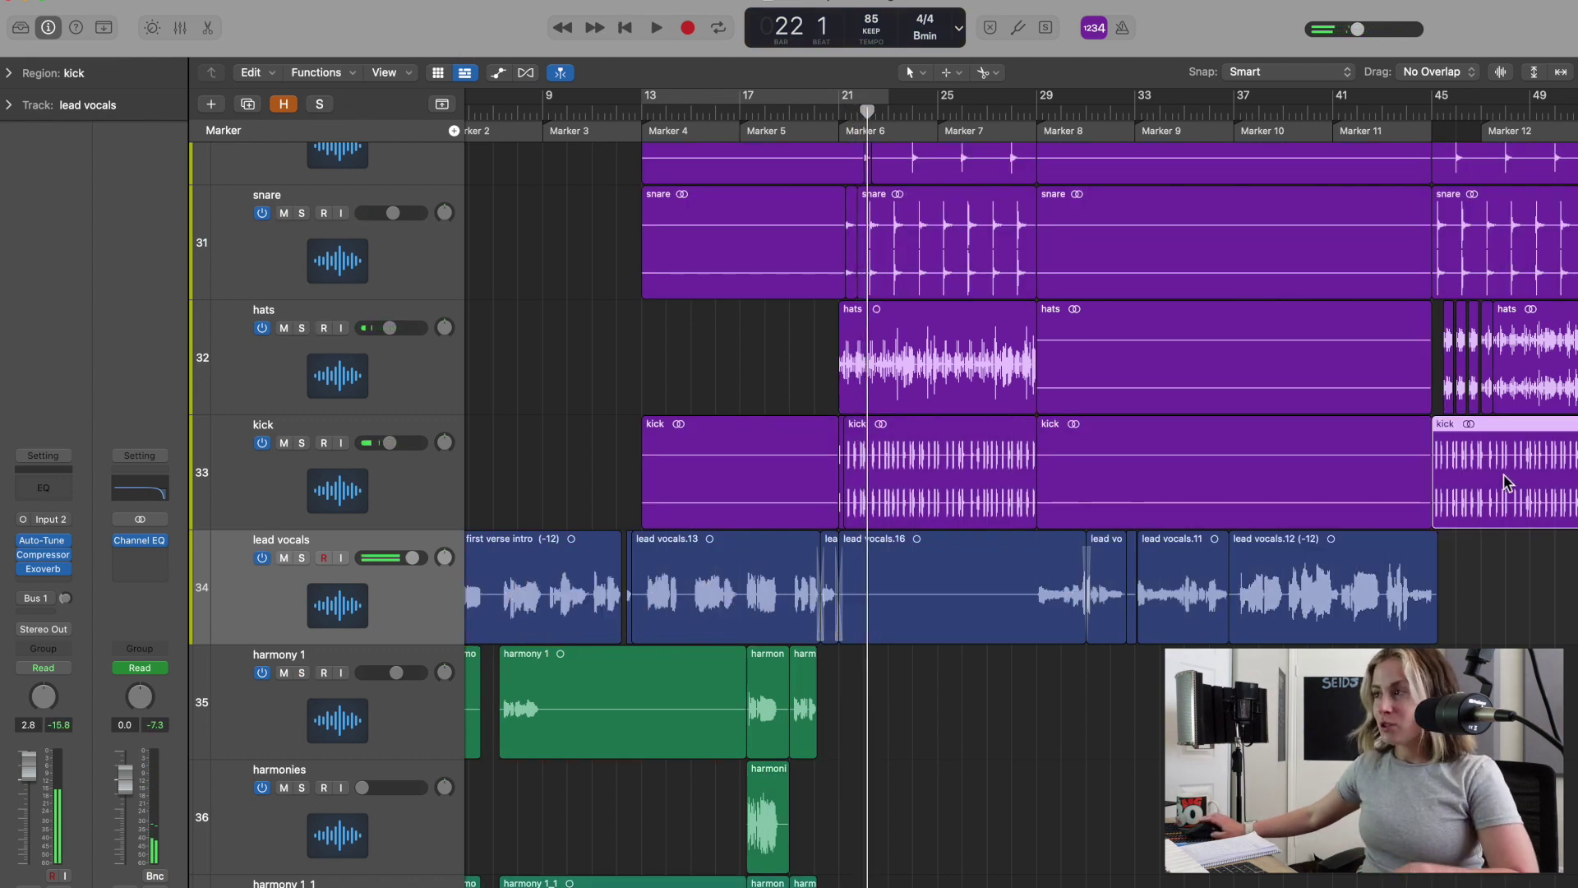
{"action": "key", "text": "shift+space"}
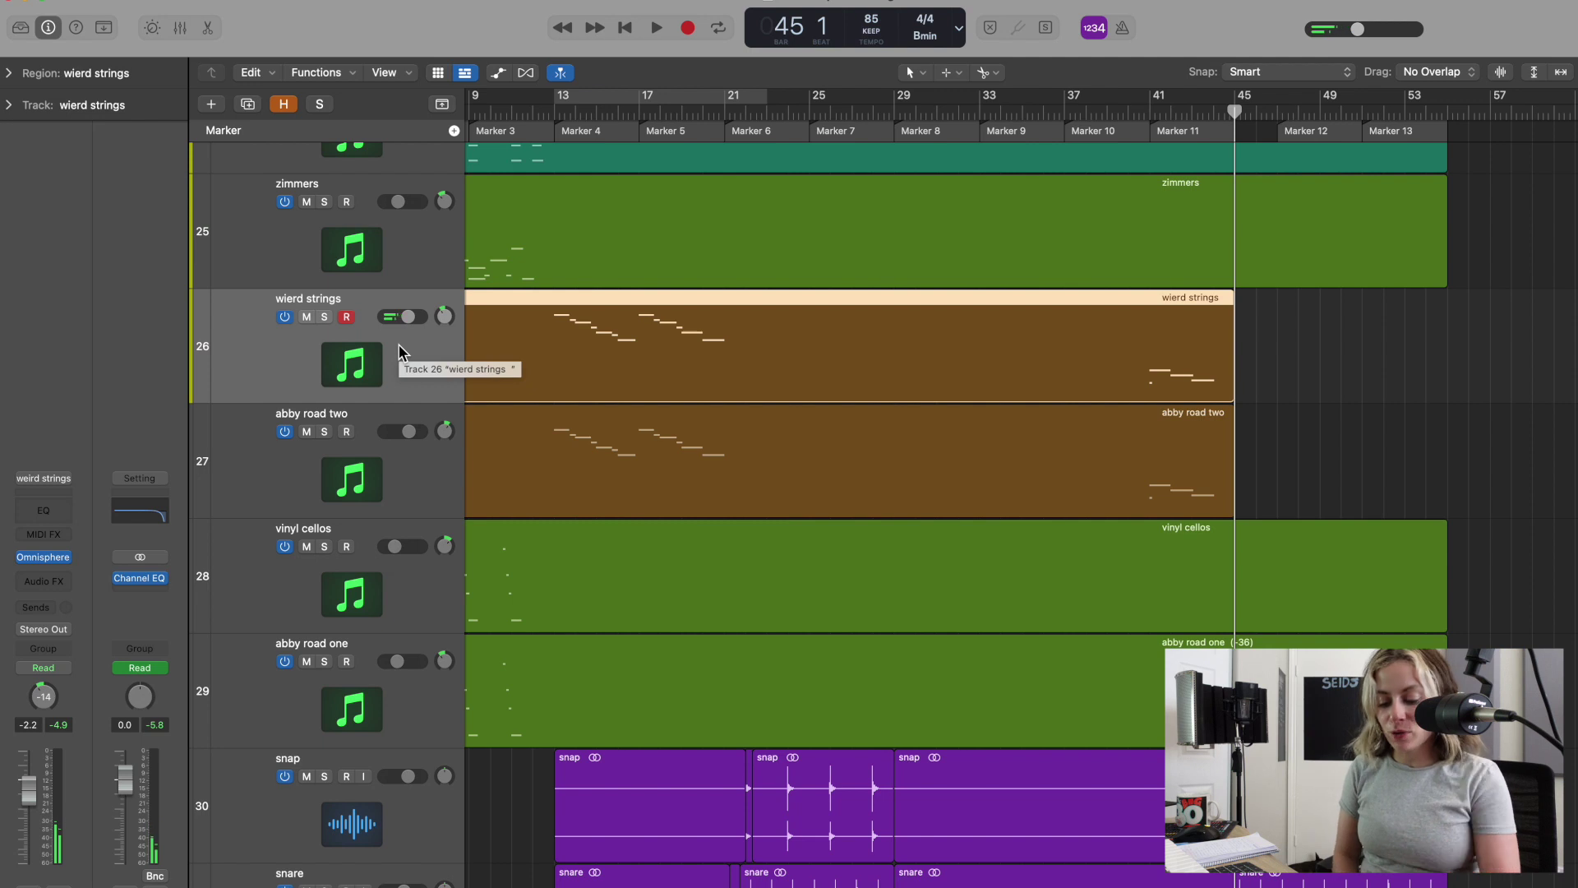
Capture the just-played strings part as a new wierd strings region at bar 45.
{"action": "key", "text": "shift+r"}
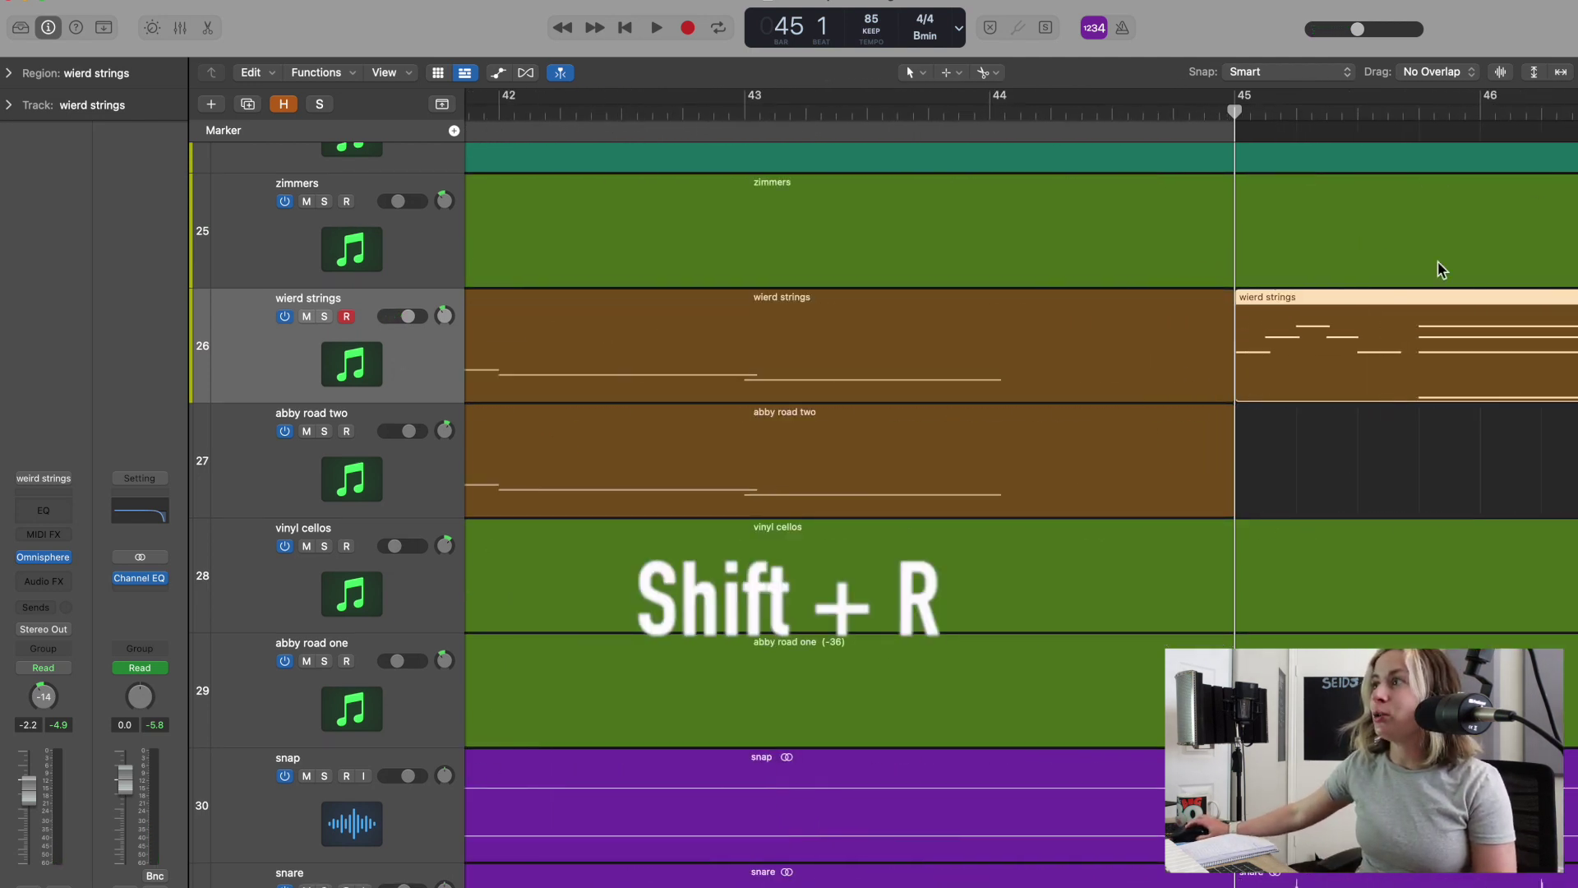
{"action": "scroll", "coordinate": [972, 347], "scroll_direction": "up", "scroll_amount": 5}
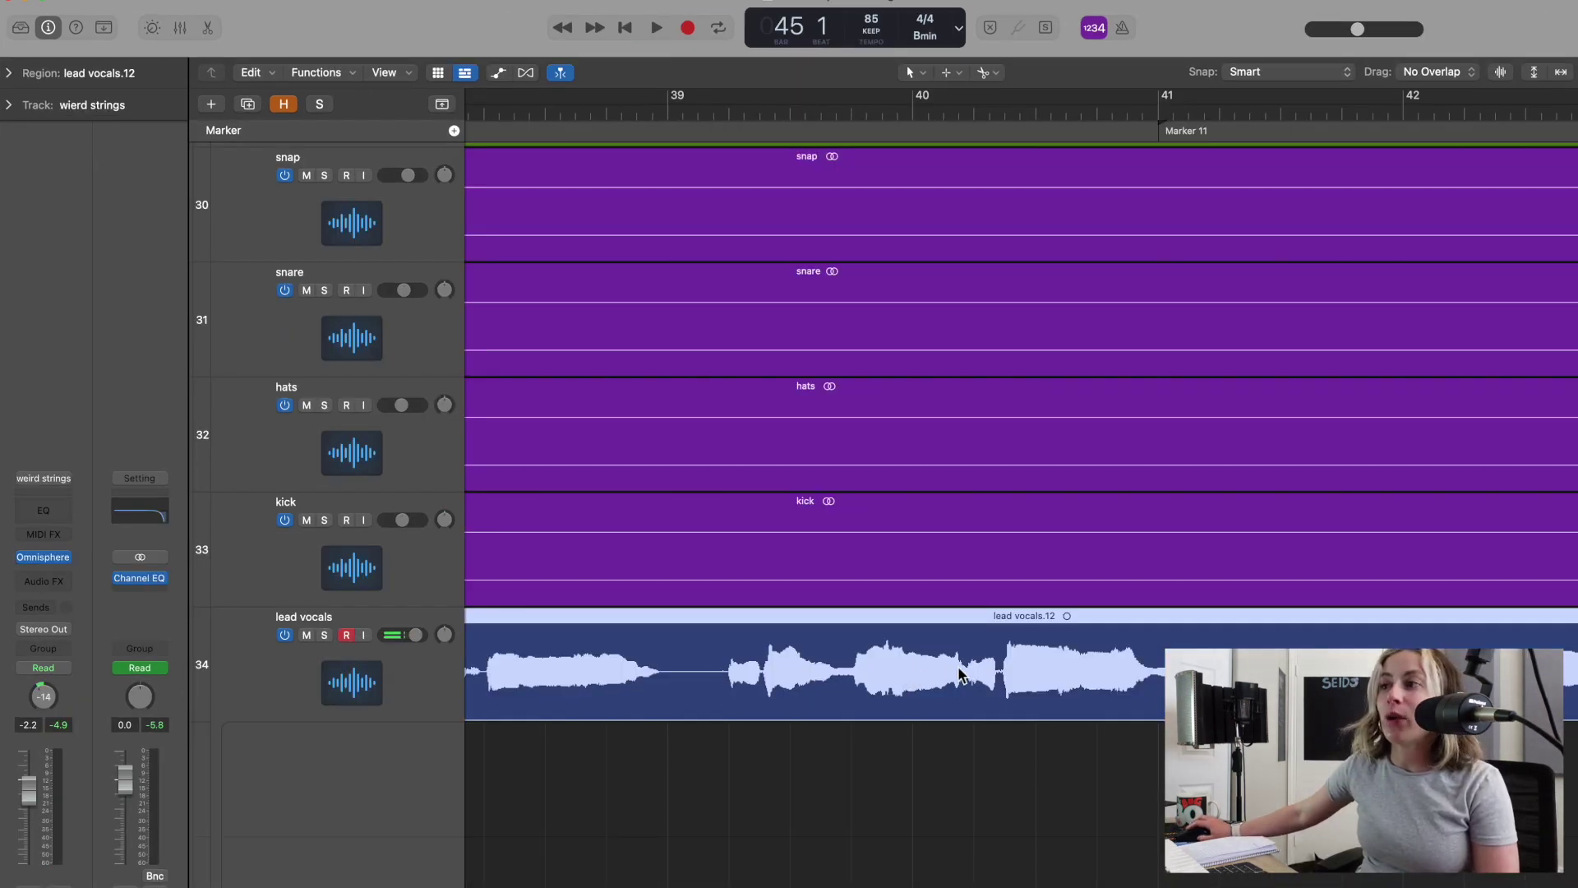
Increase the vertical waveform zoom so the lead vocals.12 region looks taller.
{"action": "scroll", "coordinate": [953, 668], "scroll_direction": "left", "scroll_amount": 6}
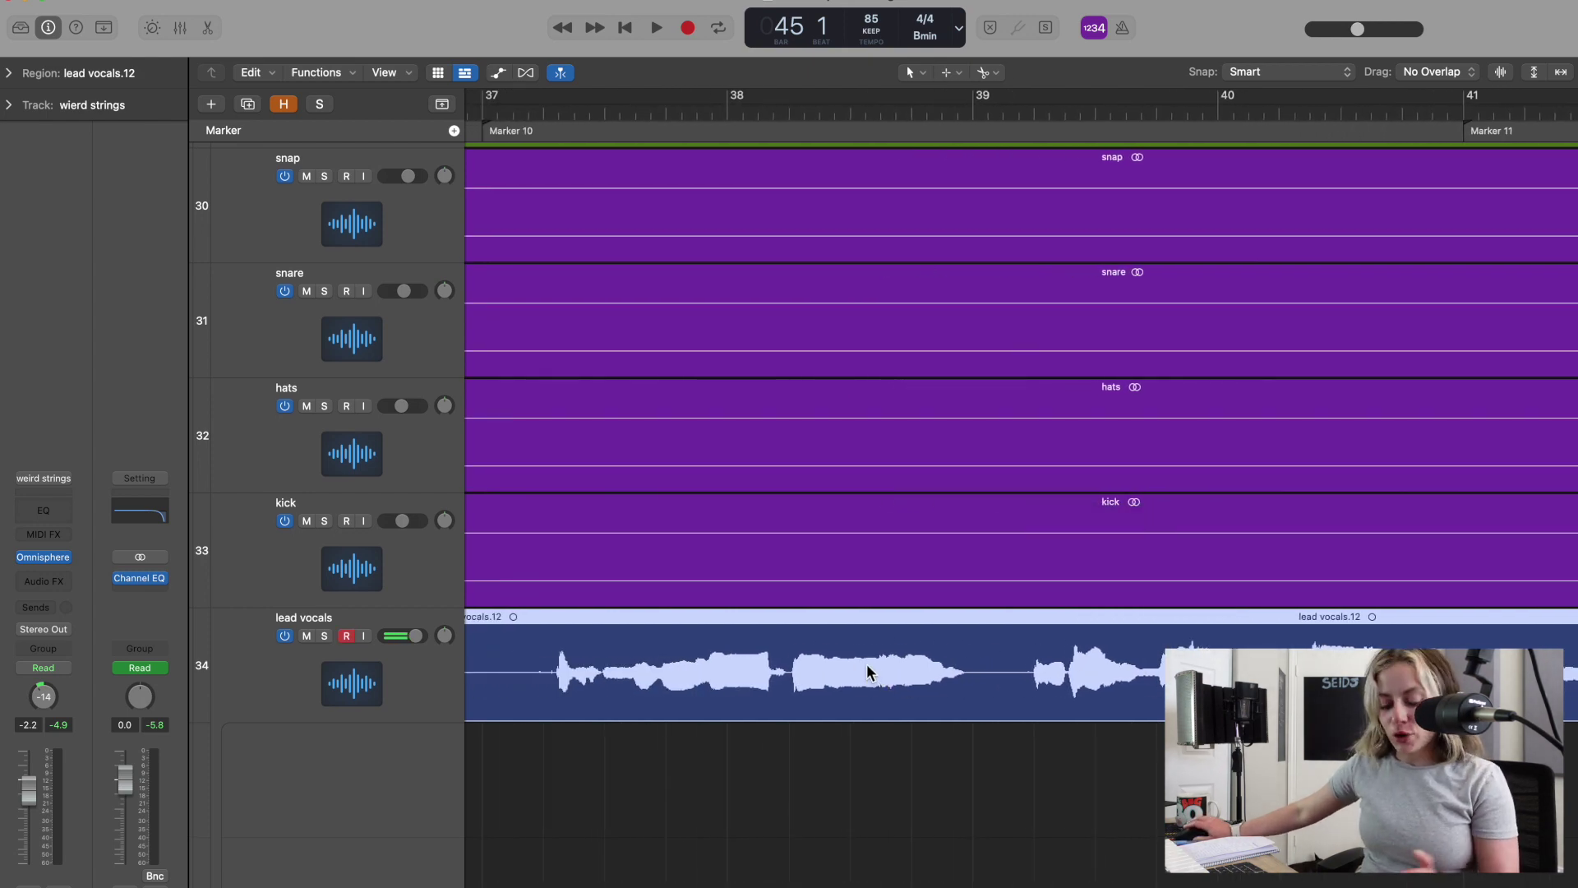
{"action": "key", "text": "super+plus"}
{"action": "key", "text": "super+plus"}
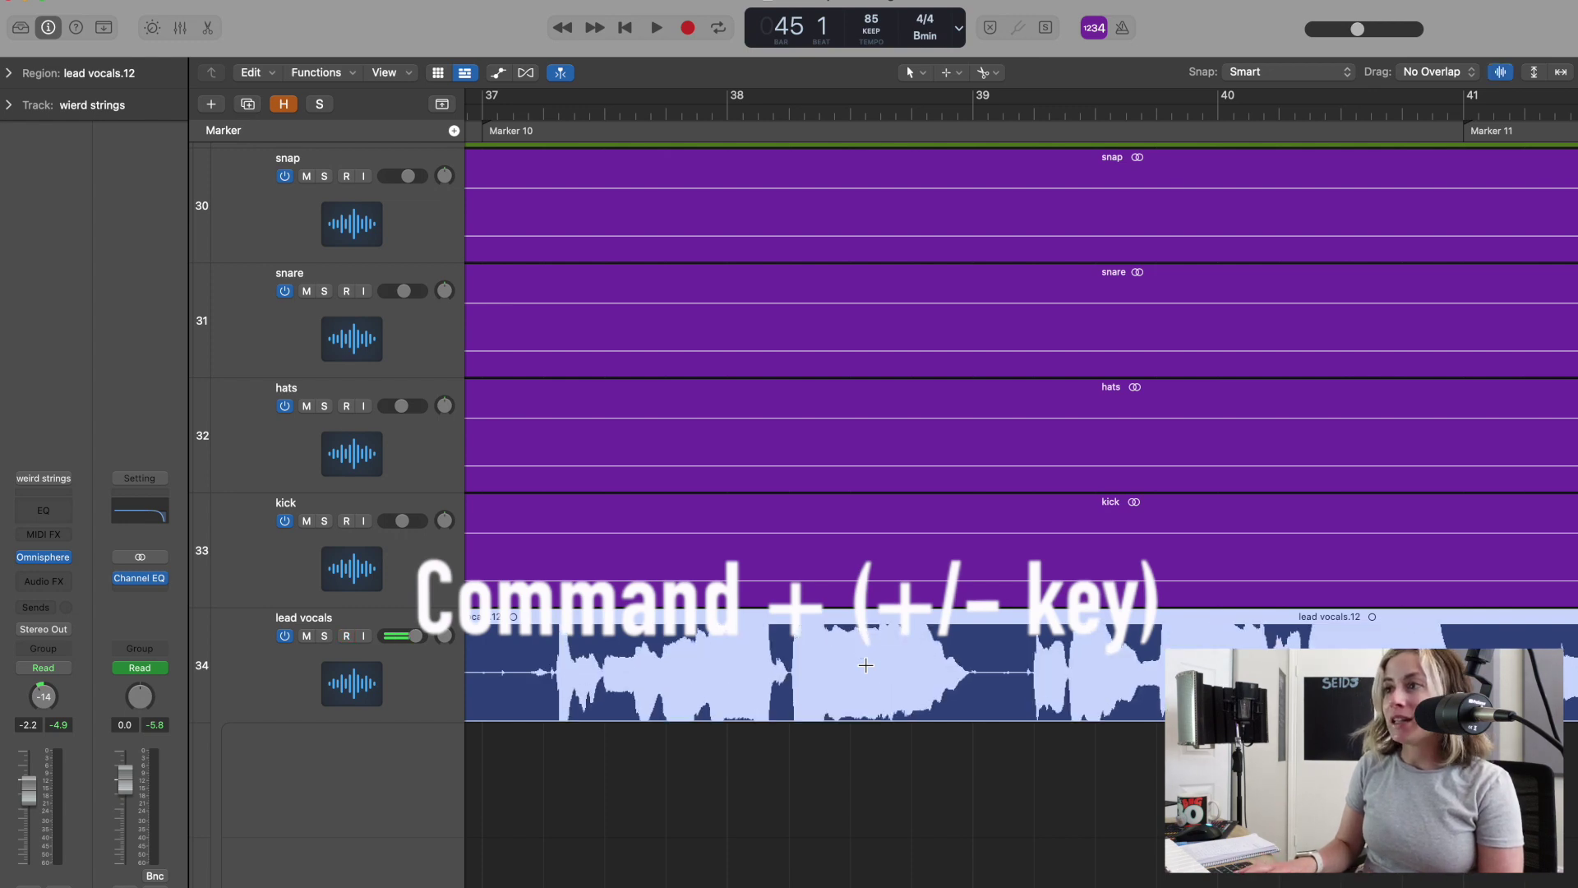
{"action": "key", "text": "super+minus"}
{"action": "key", "text": "super+minus"}
{"action": "key", "text": "super+minus"}
{"action": "key", "text": "super+minus"}
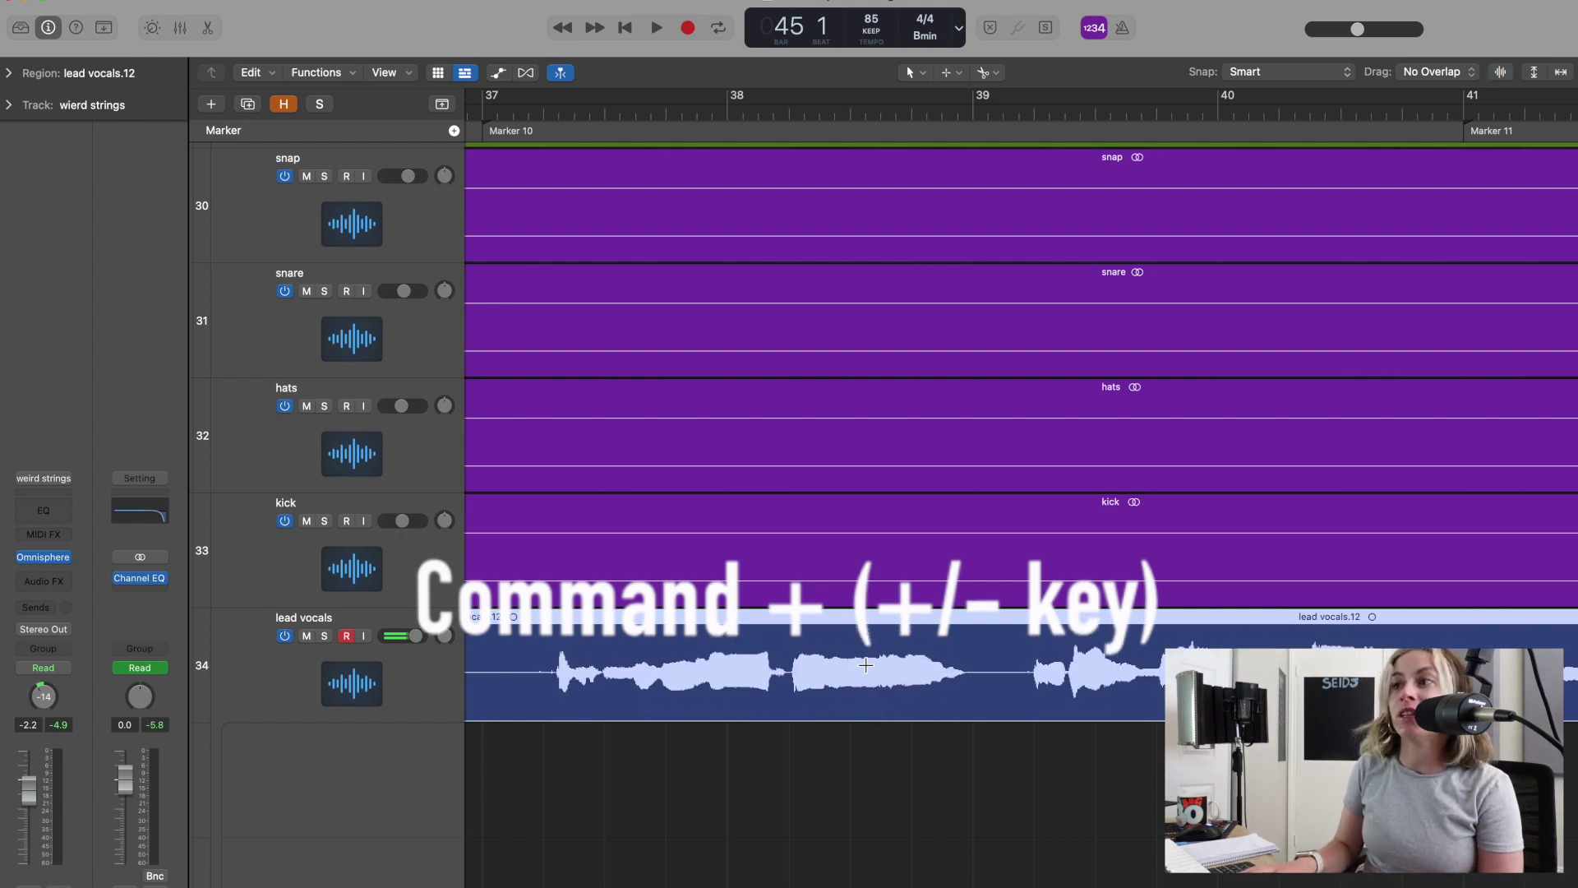
{"action": "key", "text": "super+plus"}
{"action": "key", "text": "super+plus"}
{"action": "key", "text": "super+plus"}
{"action": "key", "text": "super+plus"}
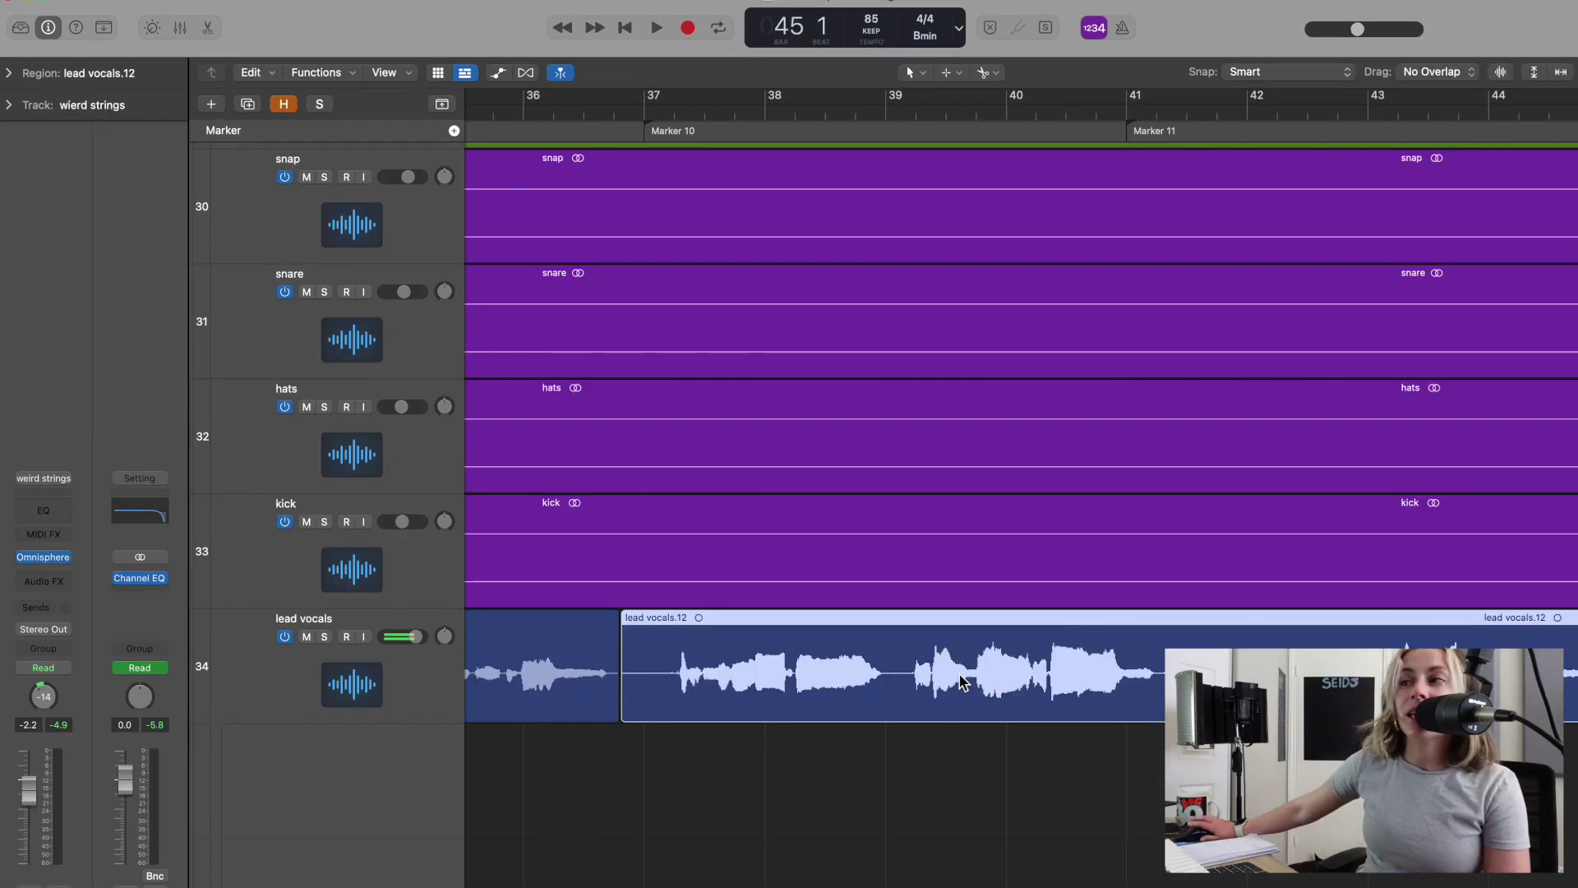
{"action": "scroll", "coordinate": [959, 681], "scroll_direction": "down", "scroll_amount": 2}
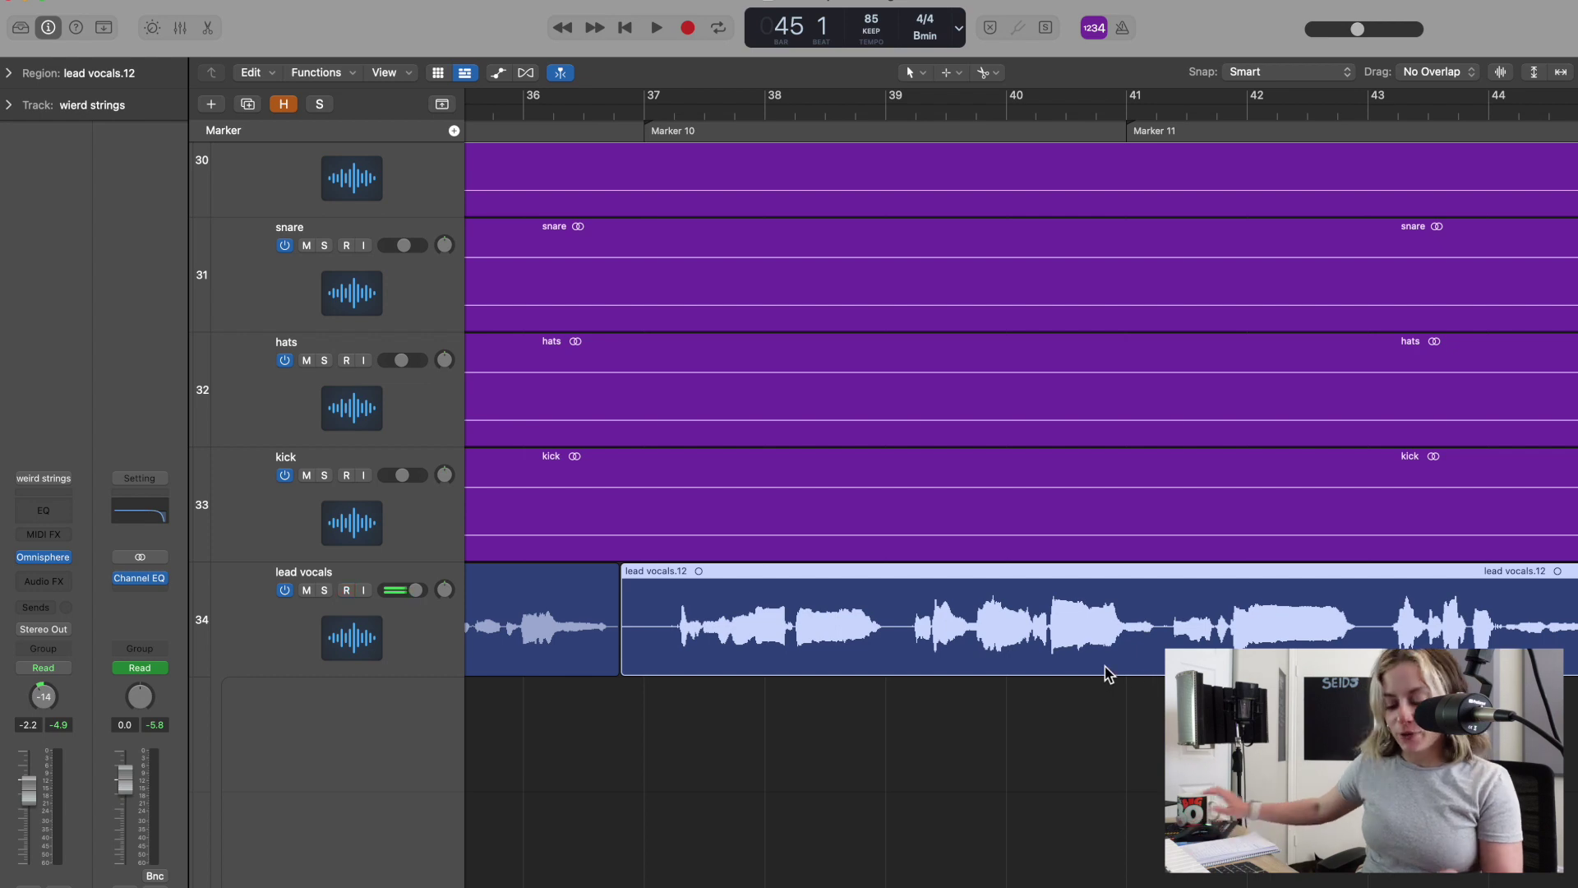
Apply Remove Silence to the lead vocals region and lengthen the resulting lead vocals.12.01.
{"action": "key", "text": "ctrl+x"}
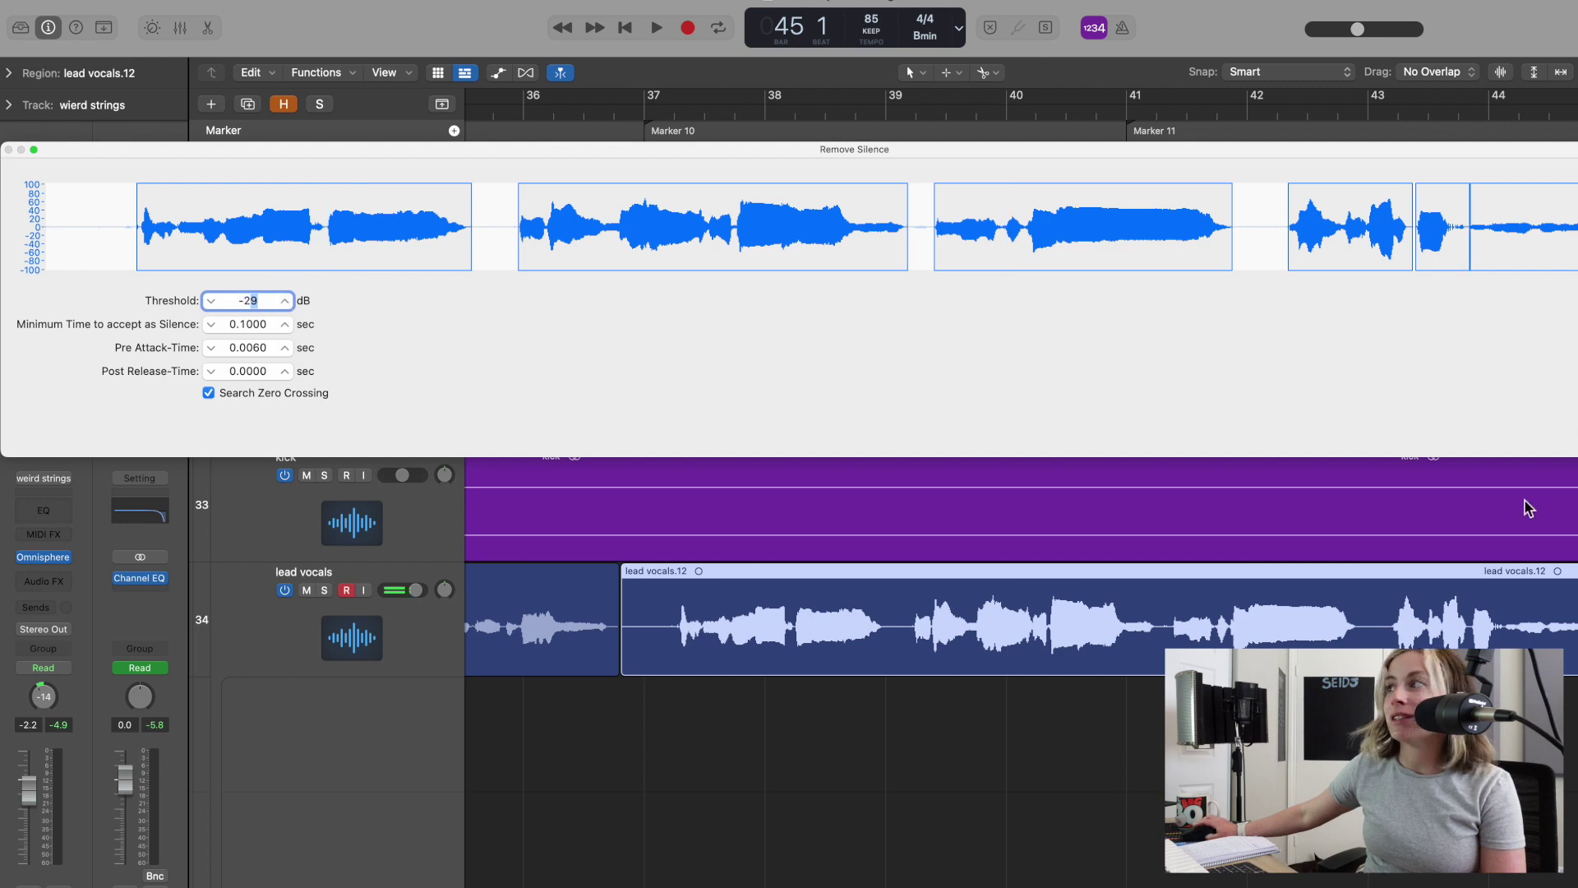
{"action": "key", "text": "Return"}
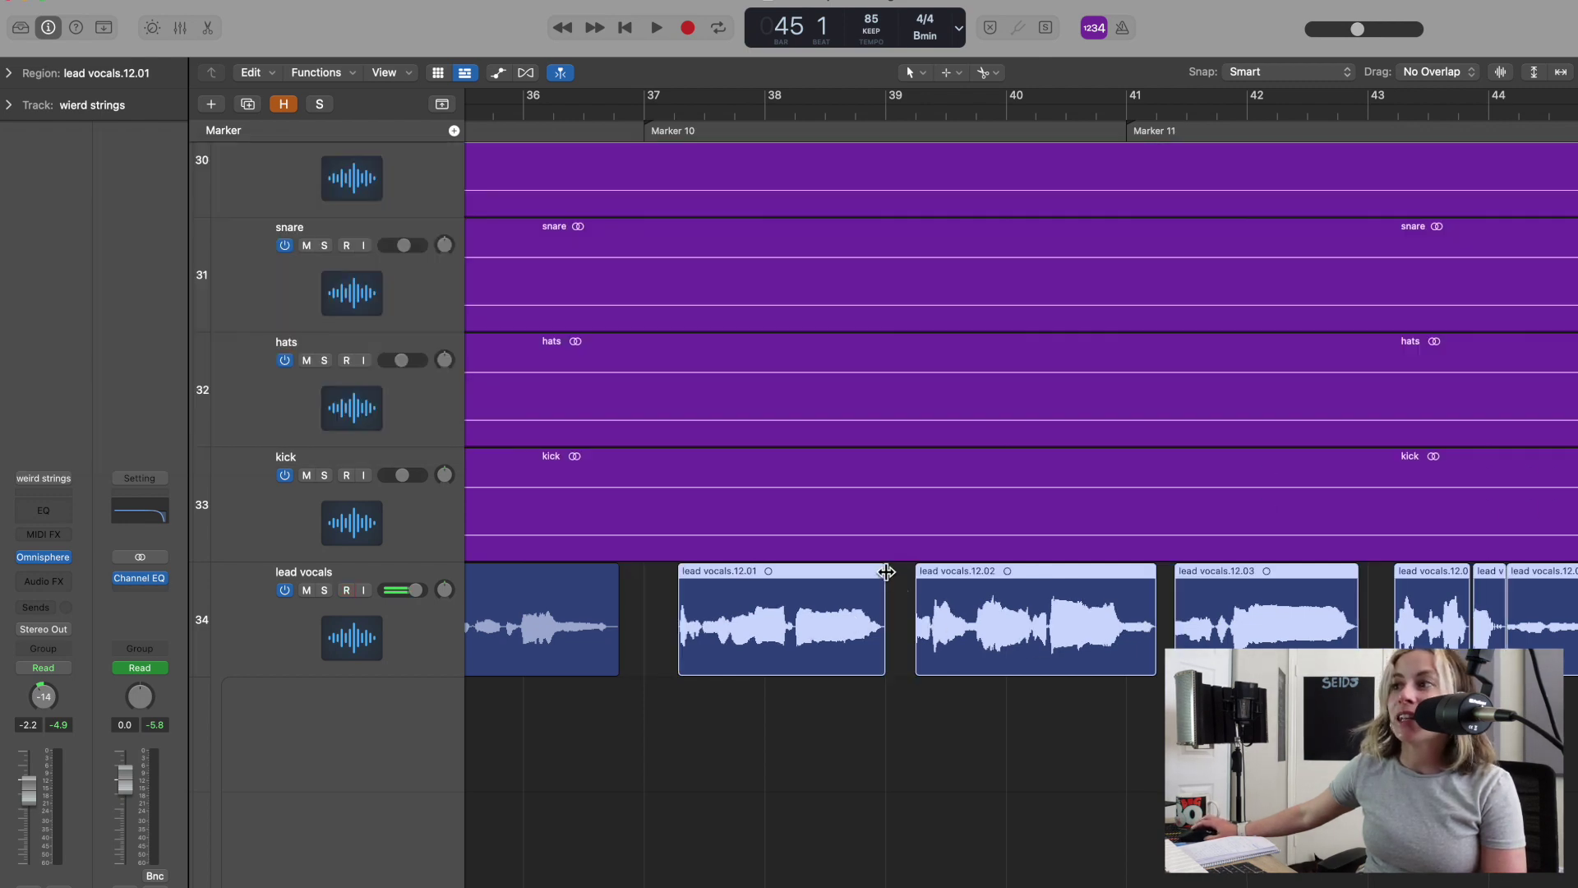
{"action": "left_click_drag", "start_coordinate": [886, 642], "coordinate": [895, 663]}
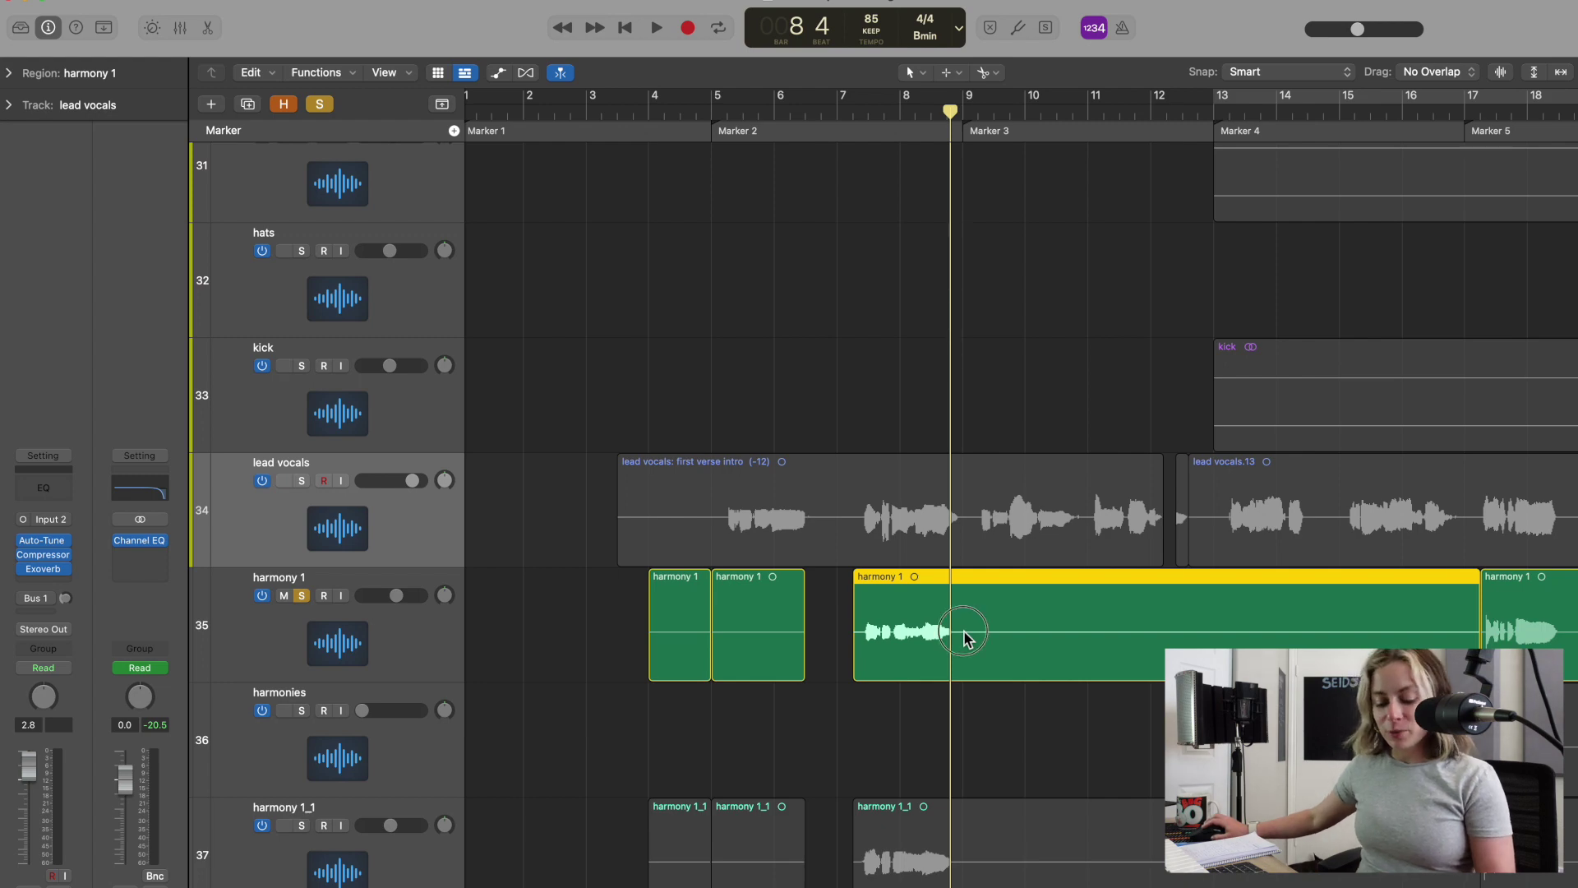
Transpose harmony 1 down an octave to harmony 1 (-12) and play from around bar 7.
{"action": "key", "text": "shift+alt+Down"}
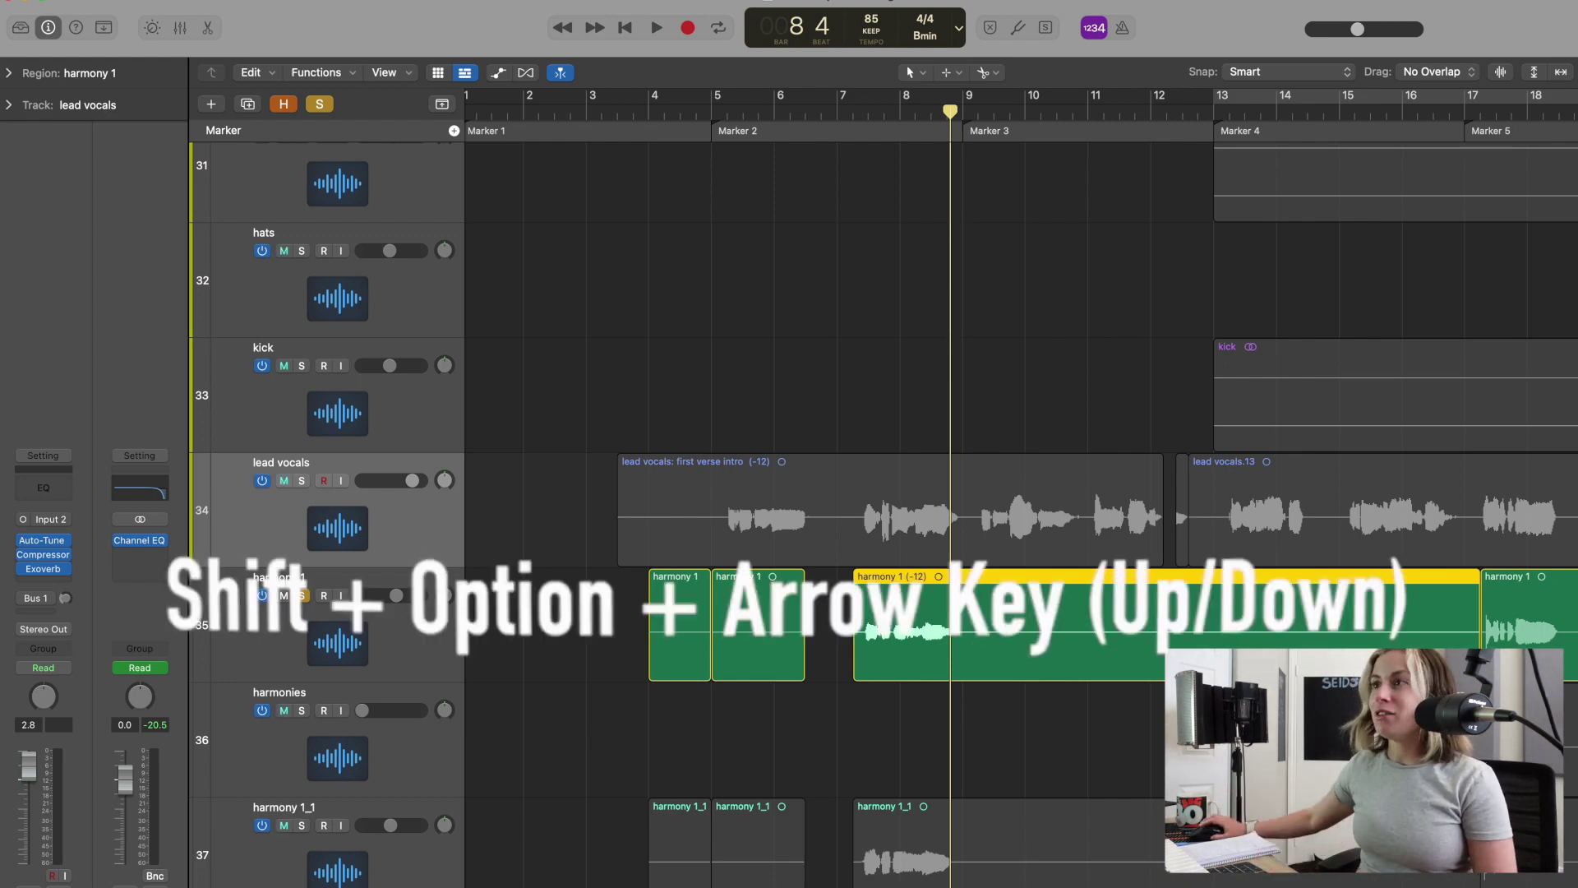
{"action": "double_click", "coordinate": [840, 109]}
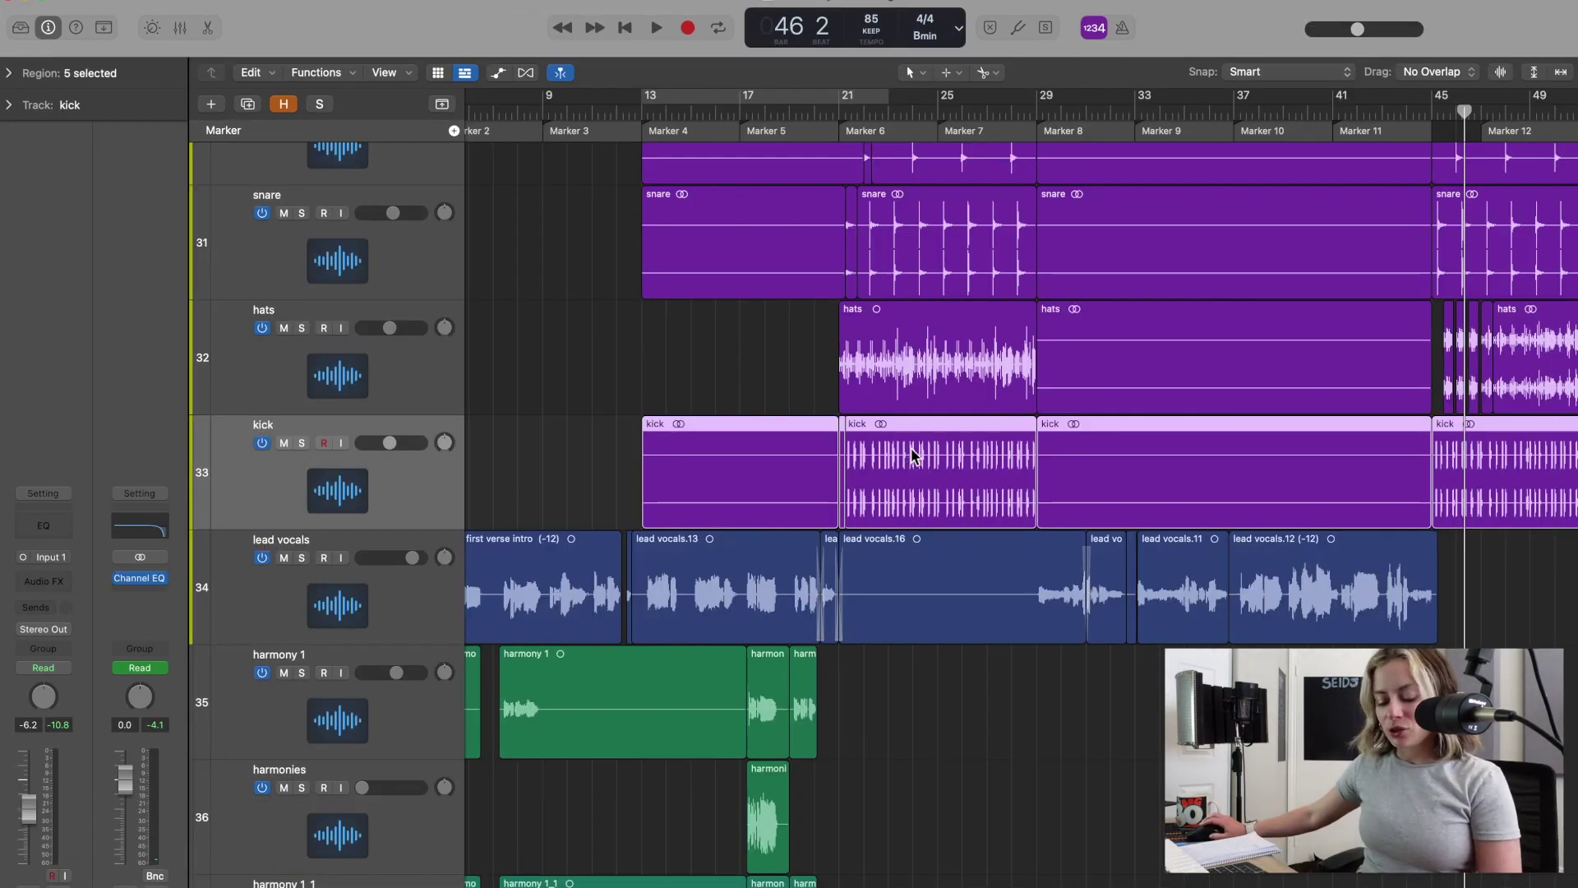
Create a kick + drum doubling track using Acoustic Kick C1 14.
{"action": "key", "text": "ctrl+d"}
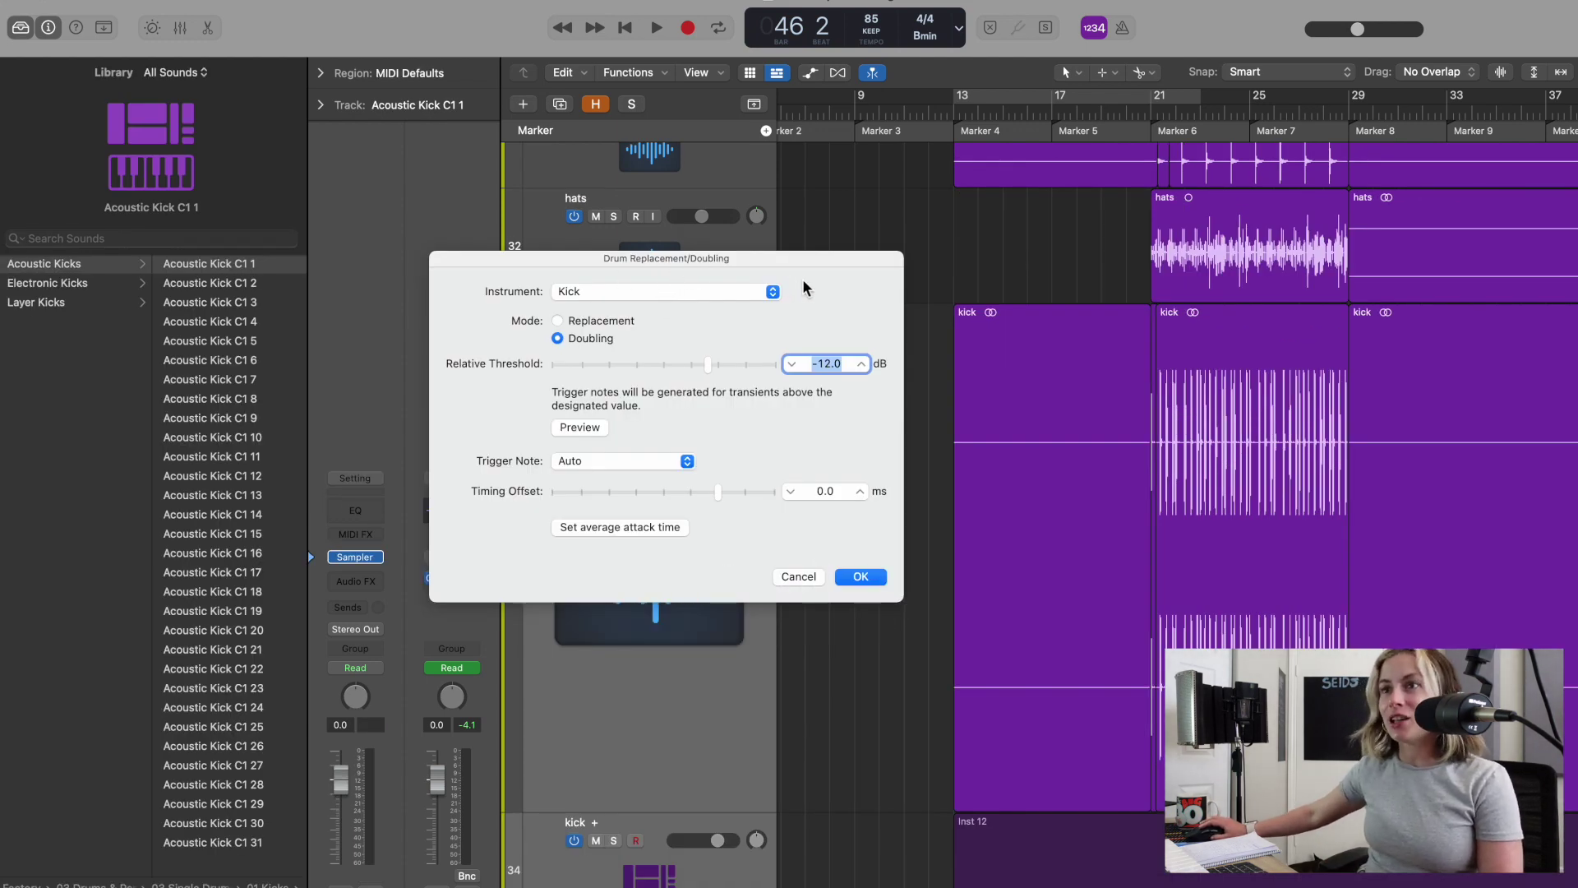
{"action": "left_click", "coordinate": [202, 303]}
{"action": "left_click", "coordinate": [218, 379]}
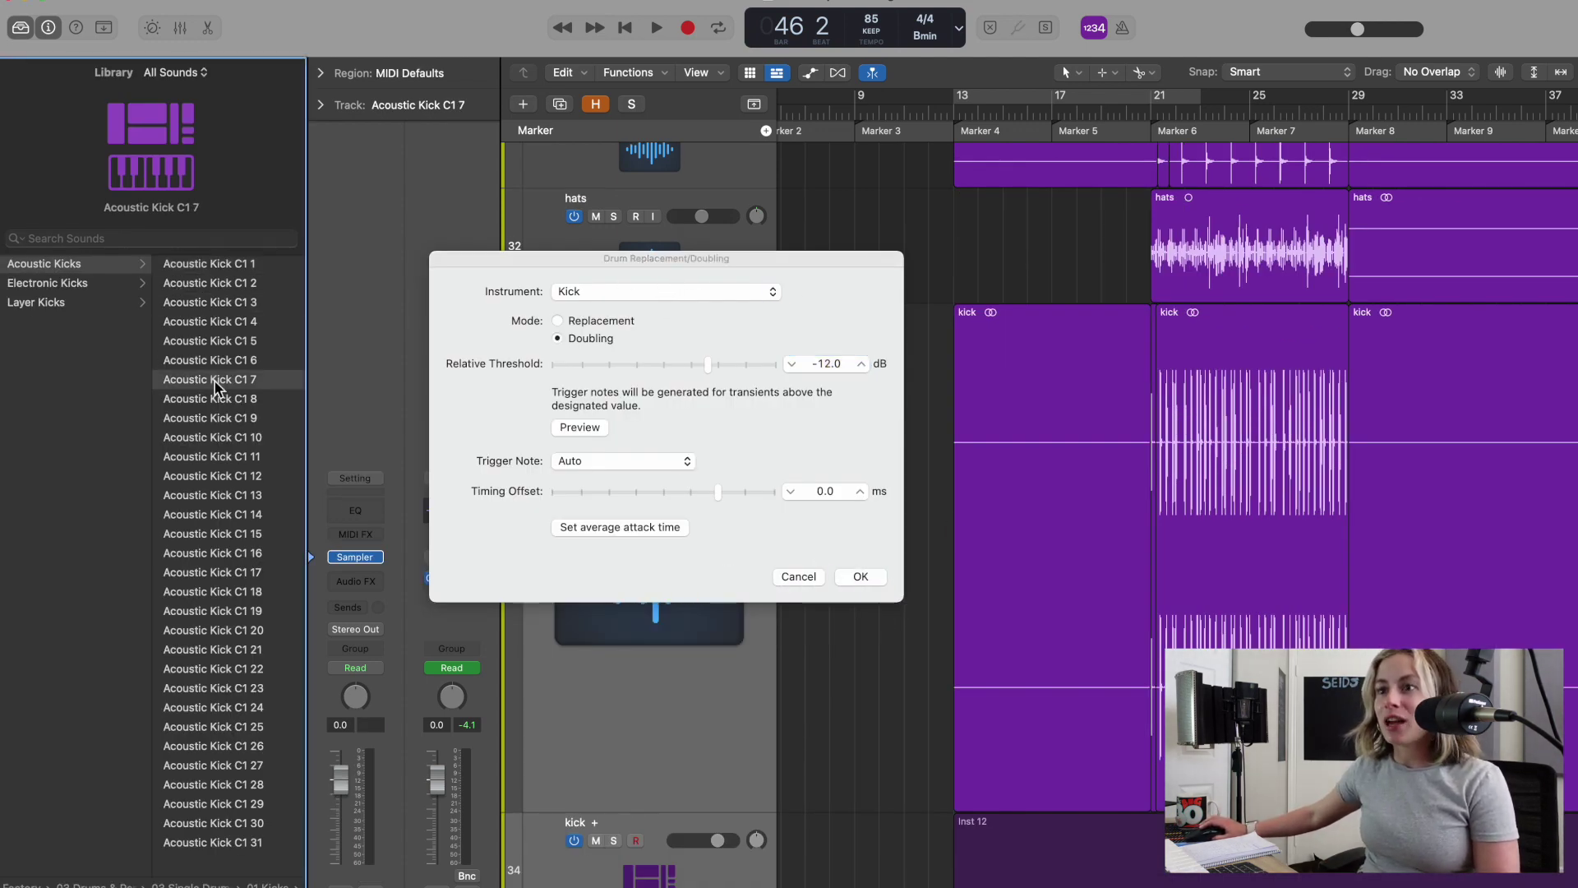
{"action": "left_click", "coordinate": [232, 513]}
{"action": "left_click", "coordinate": [860, 575]}
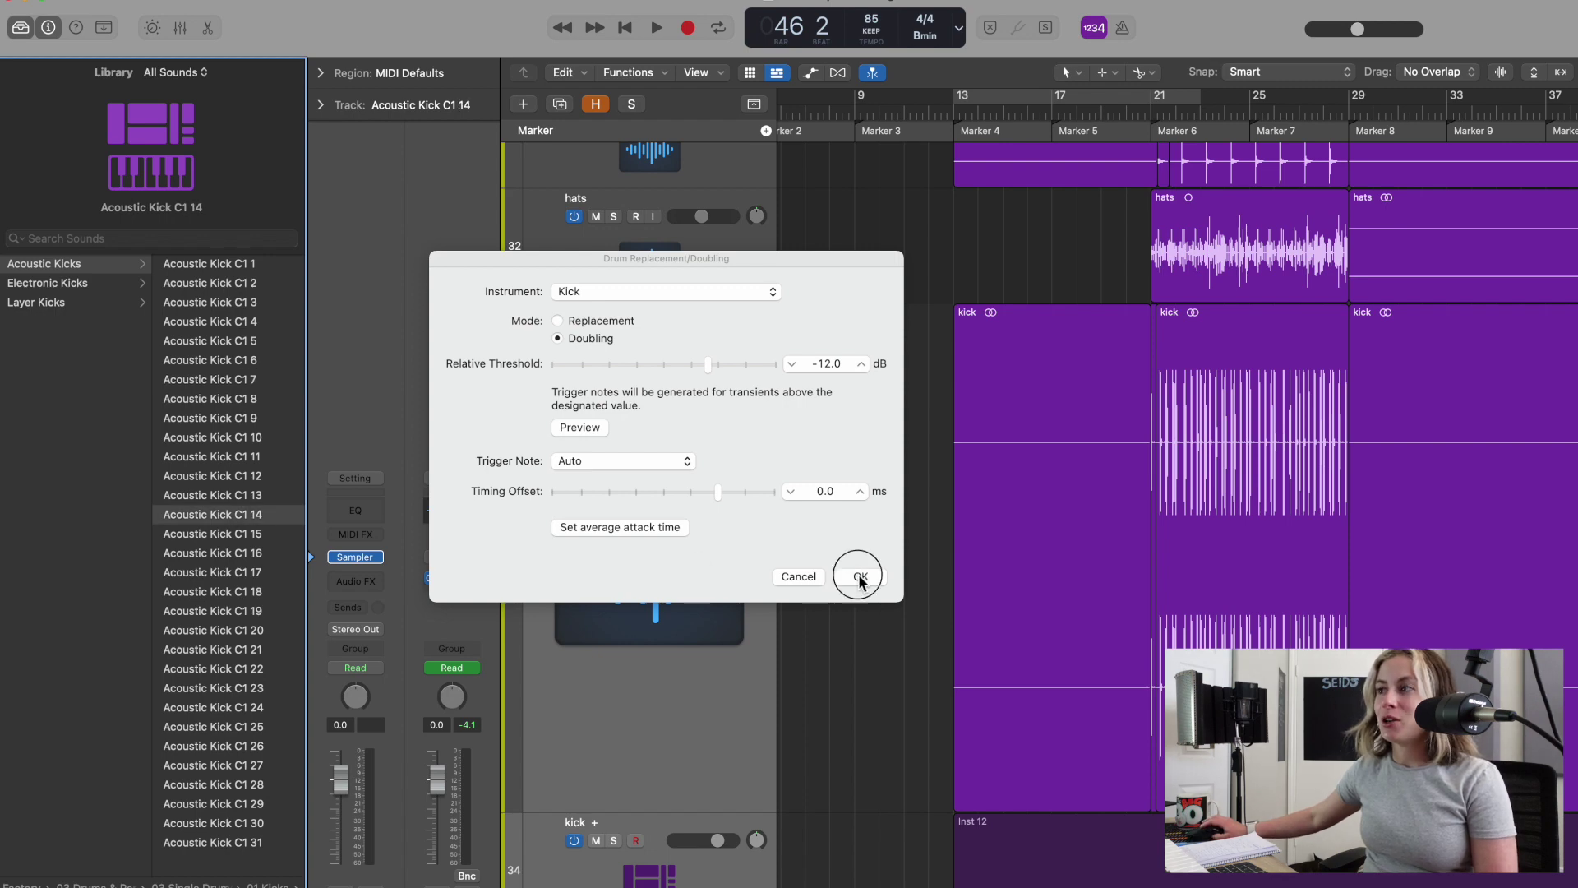
Solo the new kick + track and play it back to hear the doubled kick.
{"action": "left_click", "coordinate": [613, 446]}
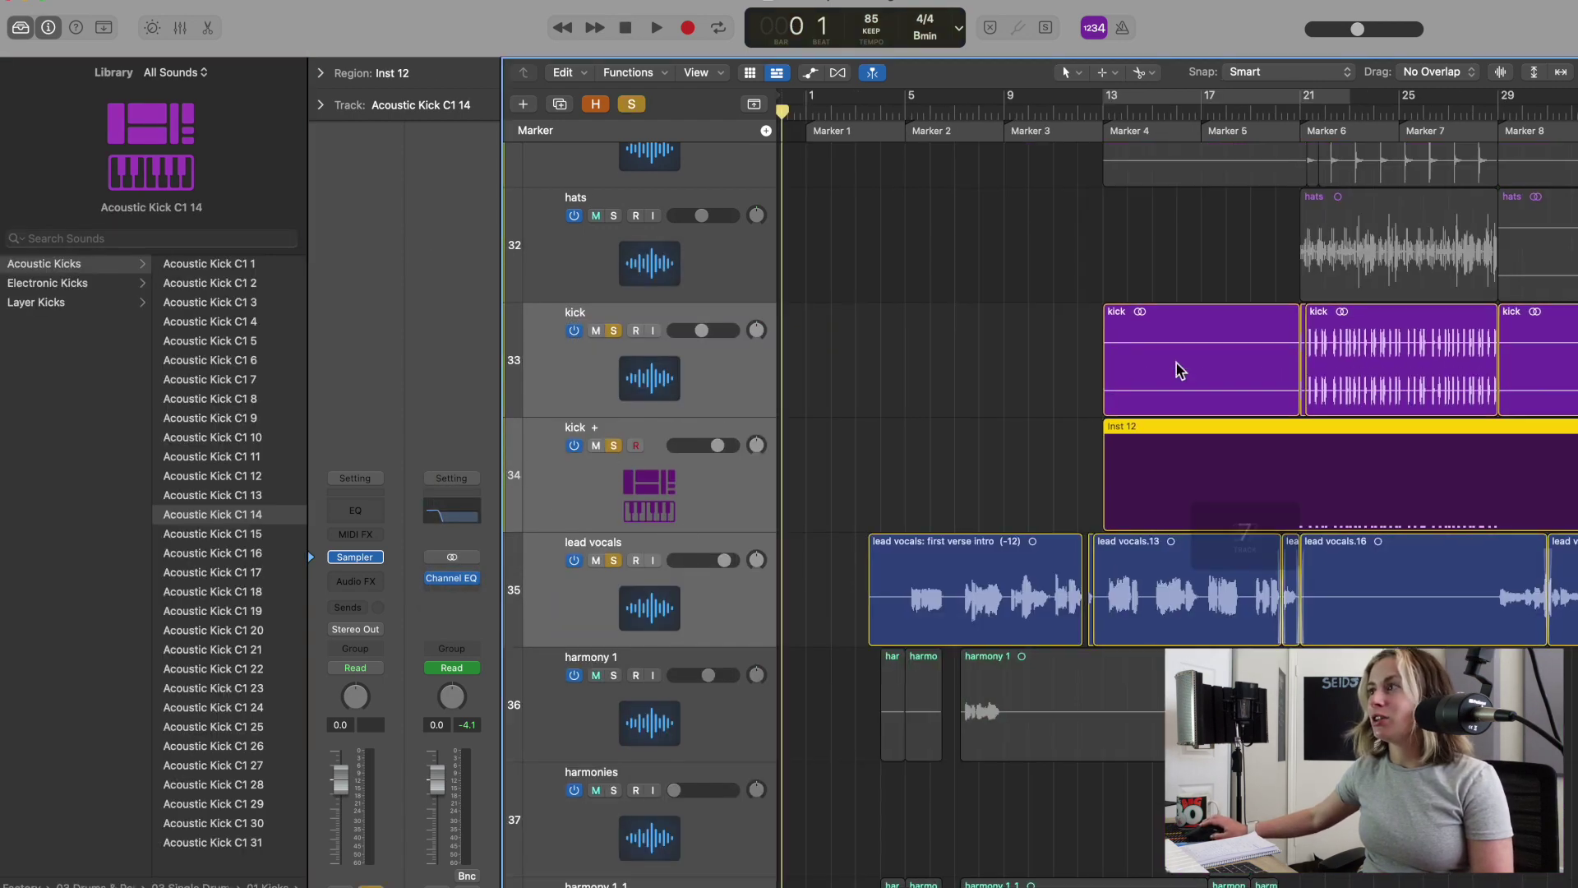
{"action": "scroll", "coordinate": [1131, 740], "scroll_direction": "right", "scroll_amount": 5}
{"action": "key", "text": "space"}
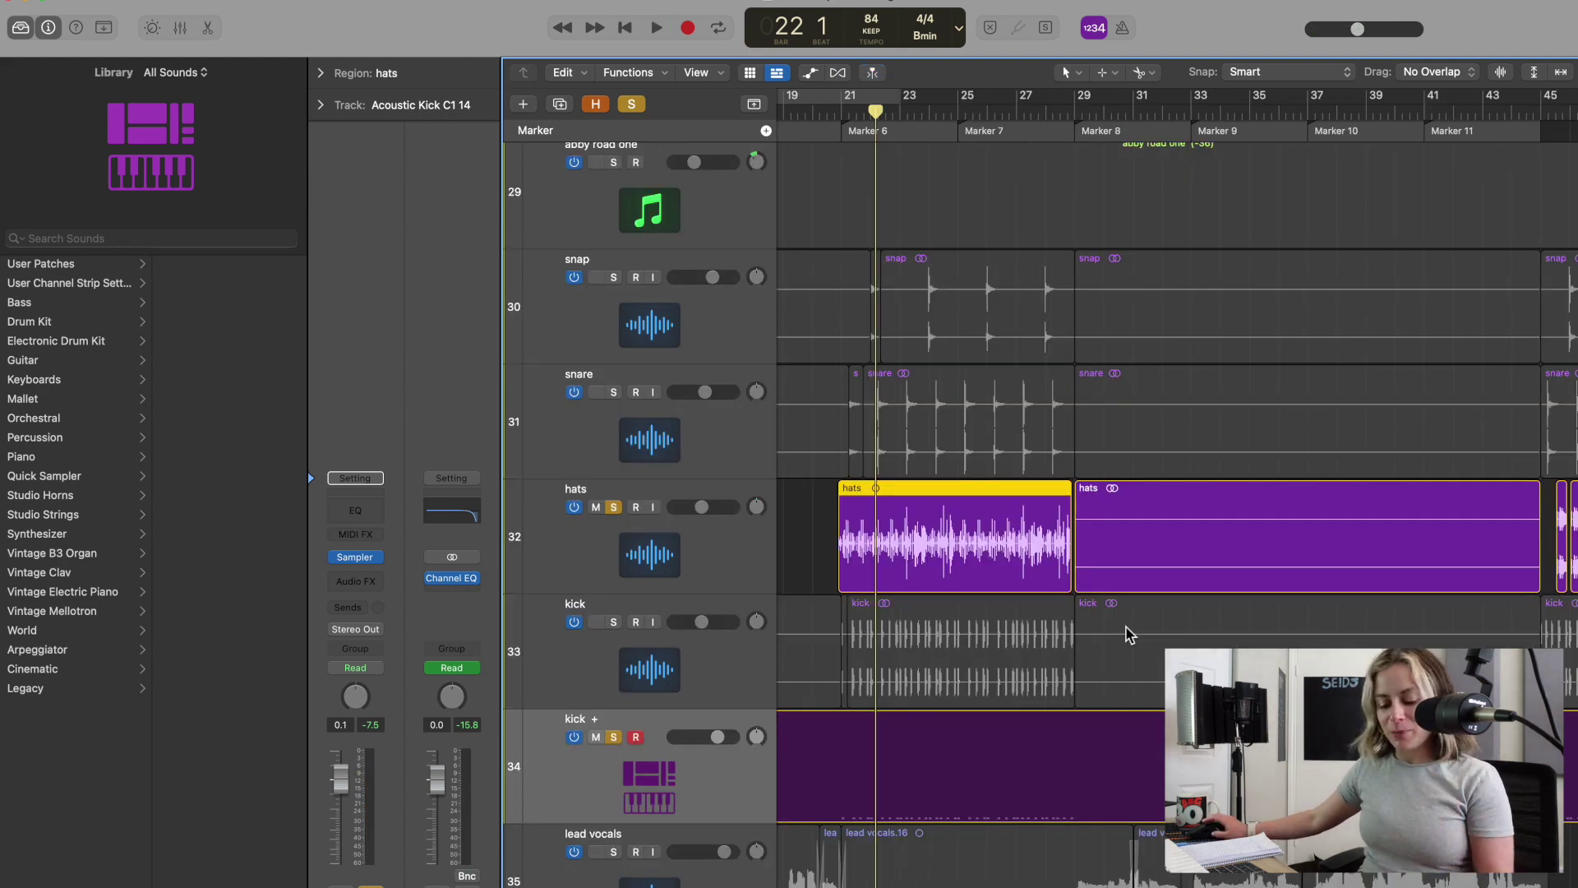
{"action": "key", "text": "z"}
{"action": "key", "text": "z"}
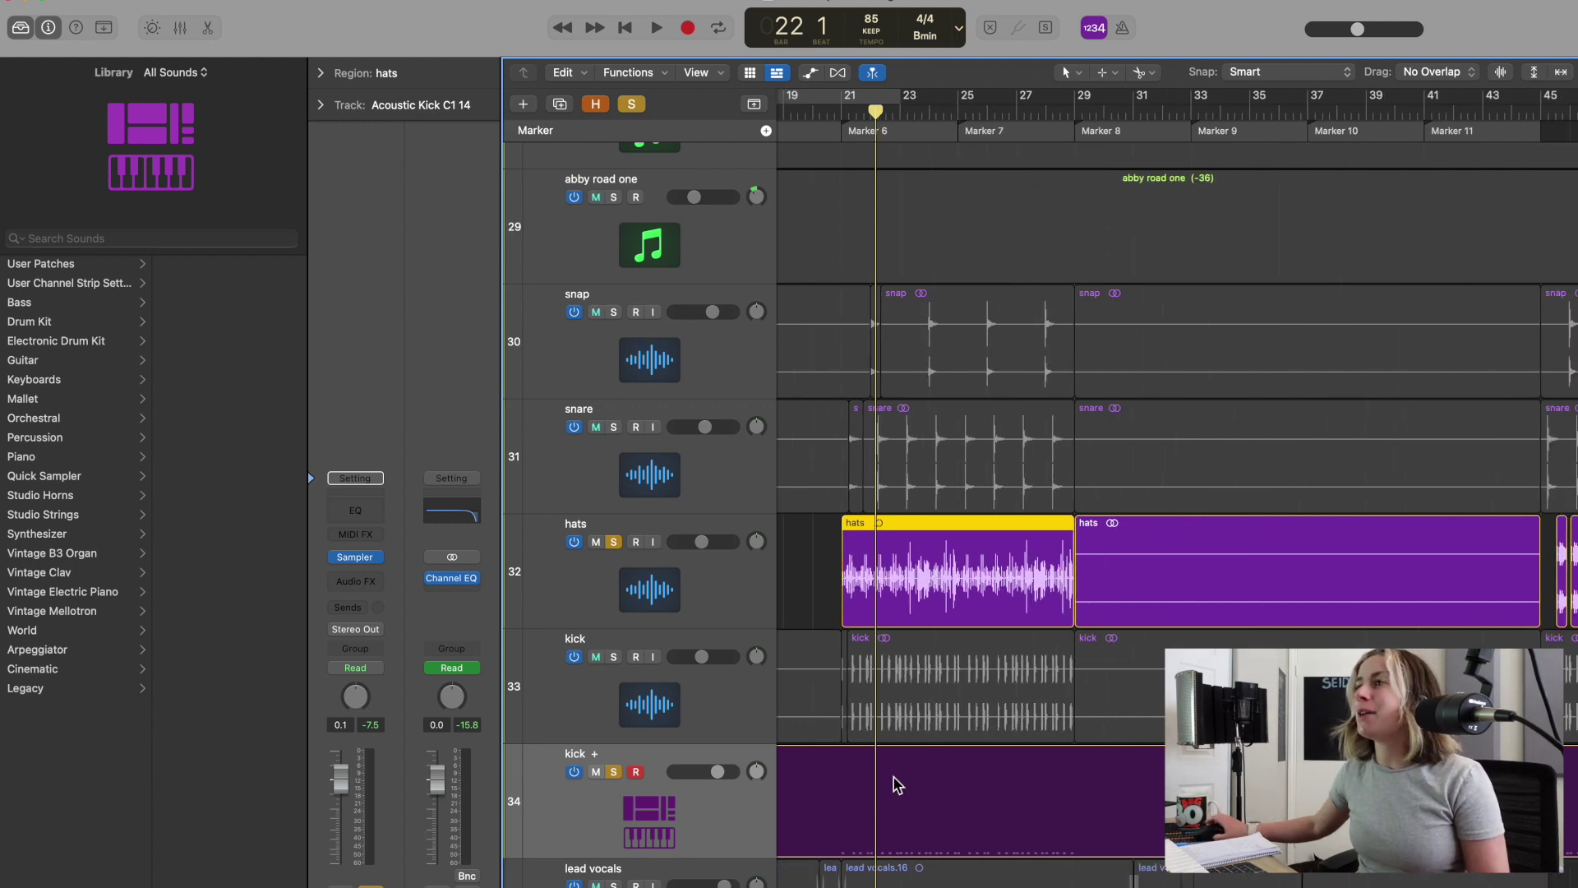
{"action": "scroll", "coordinate": [970, 520], "scroll_direction": "down", "scroll_amount": 1}
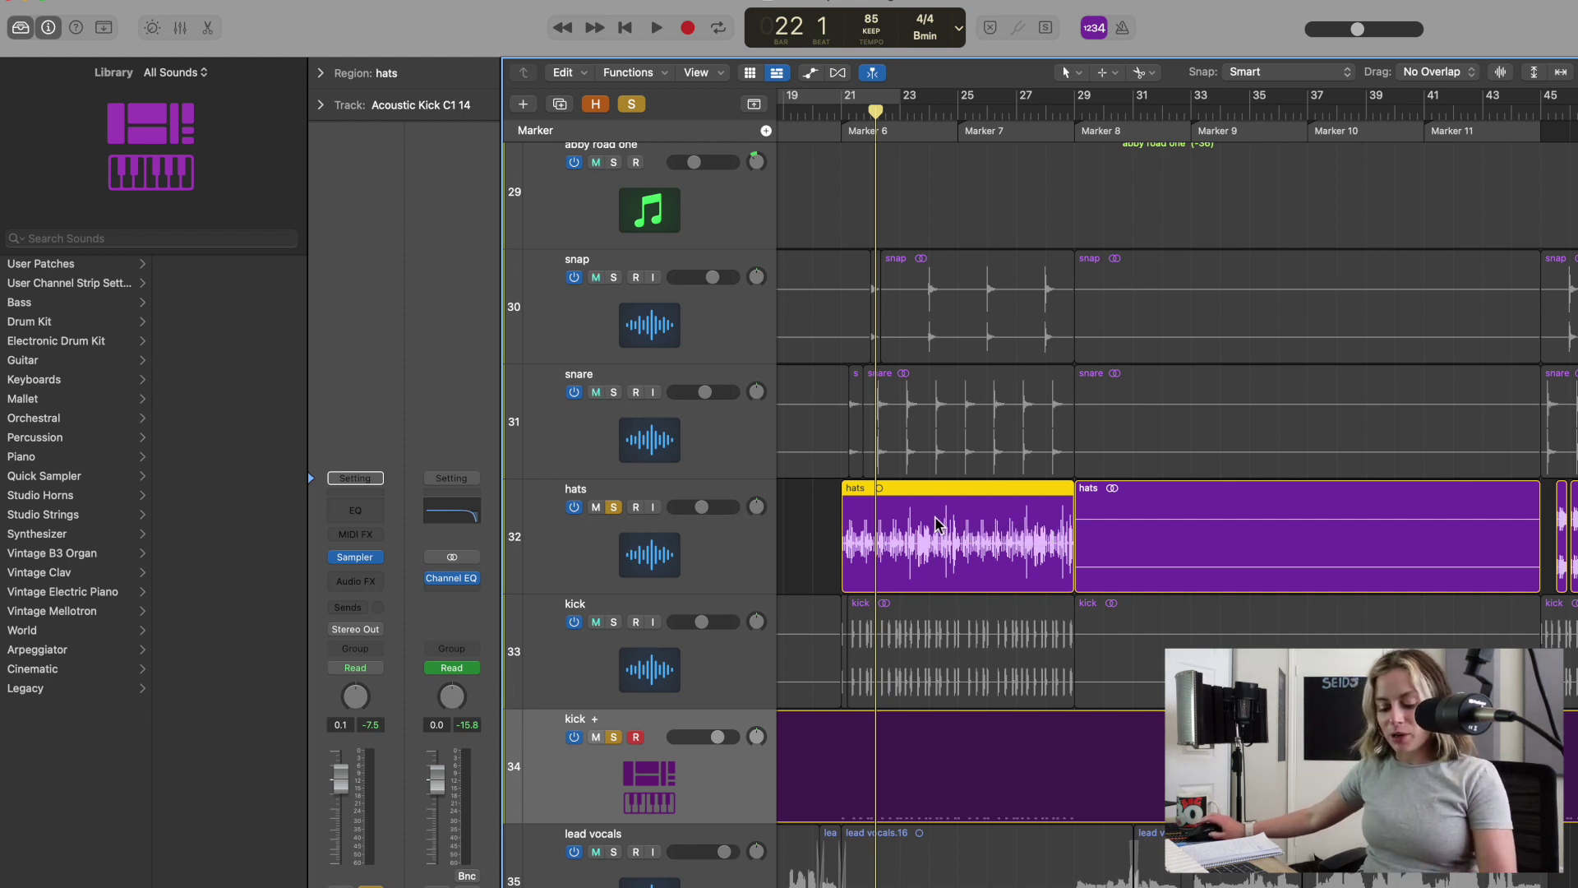
{"action": "key", "text": "alt+super+t"}
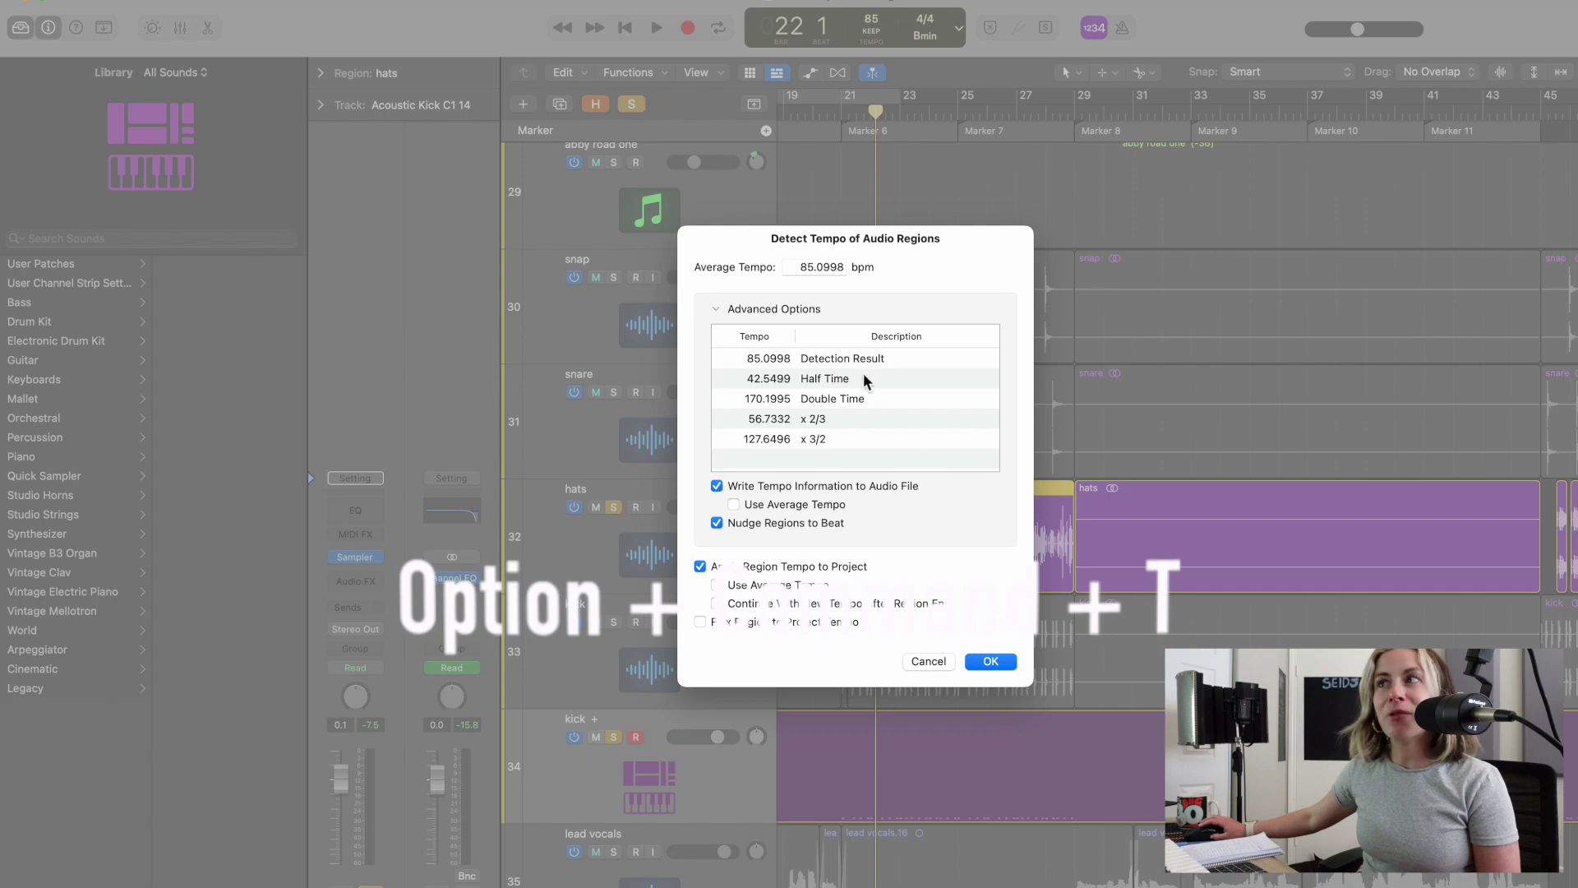